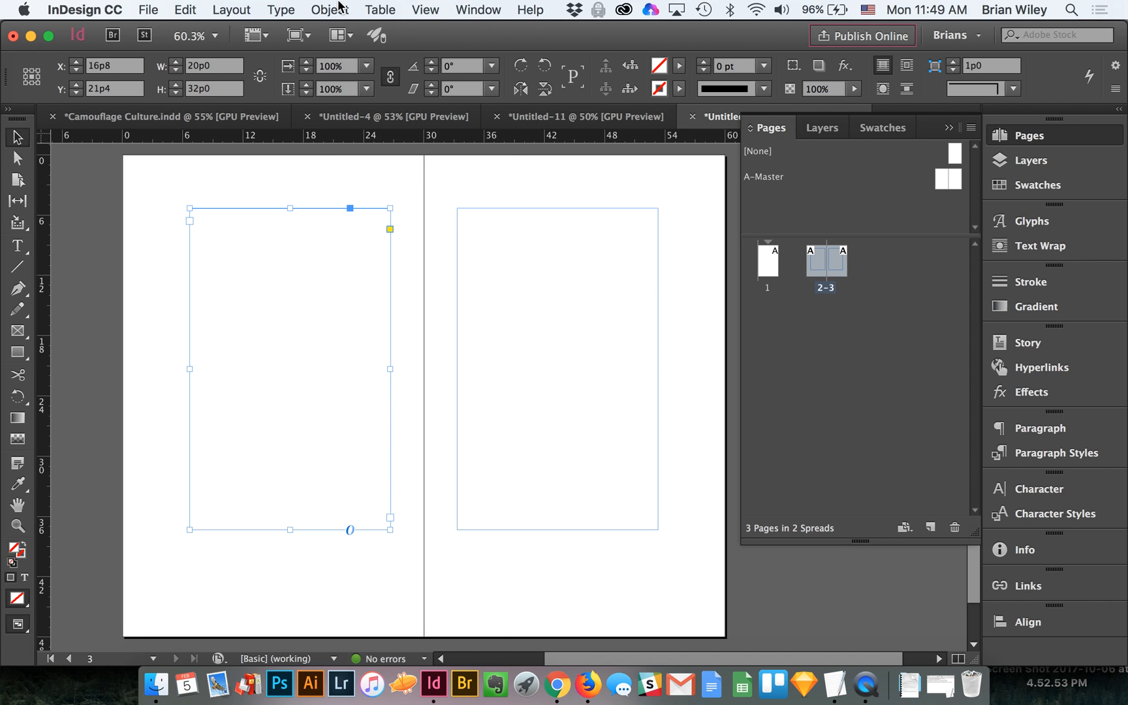
Fill the left page's empty text frame with placeholder text
click(337, 7)
mouse_move(288, 6)
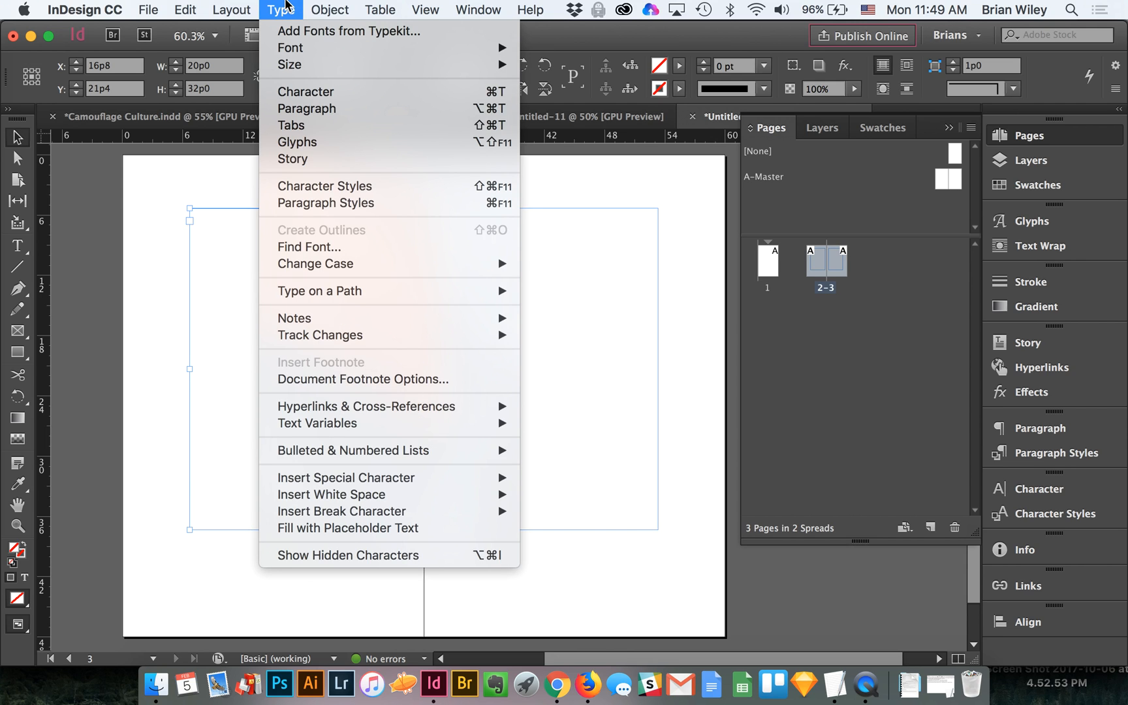
click(412, 527)
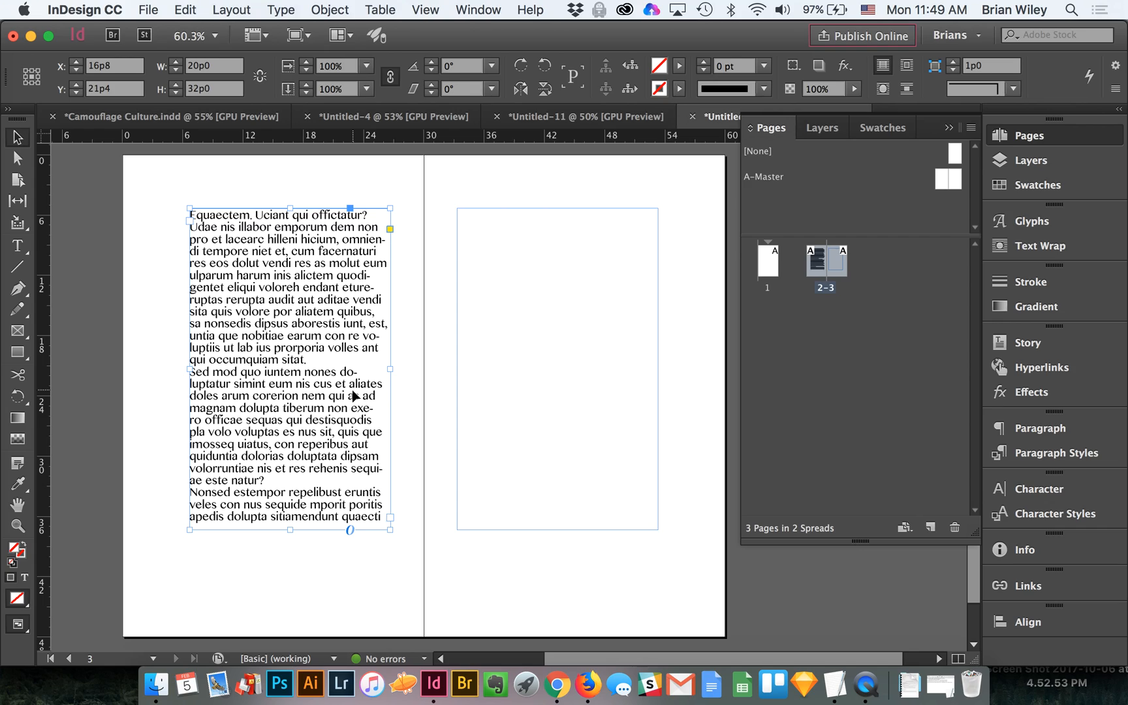
Switch to Chrome and copy the four introductory paragraphs of Wikipedia's Military camouflage article
key(super+Tab)
key(super+Tab)
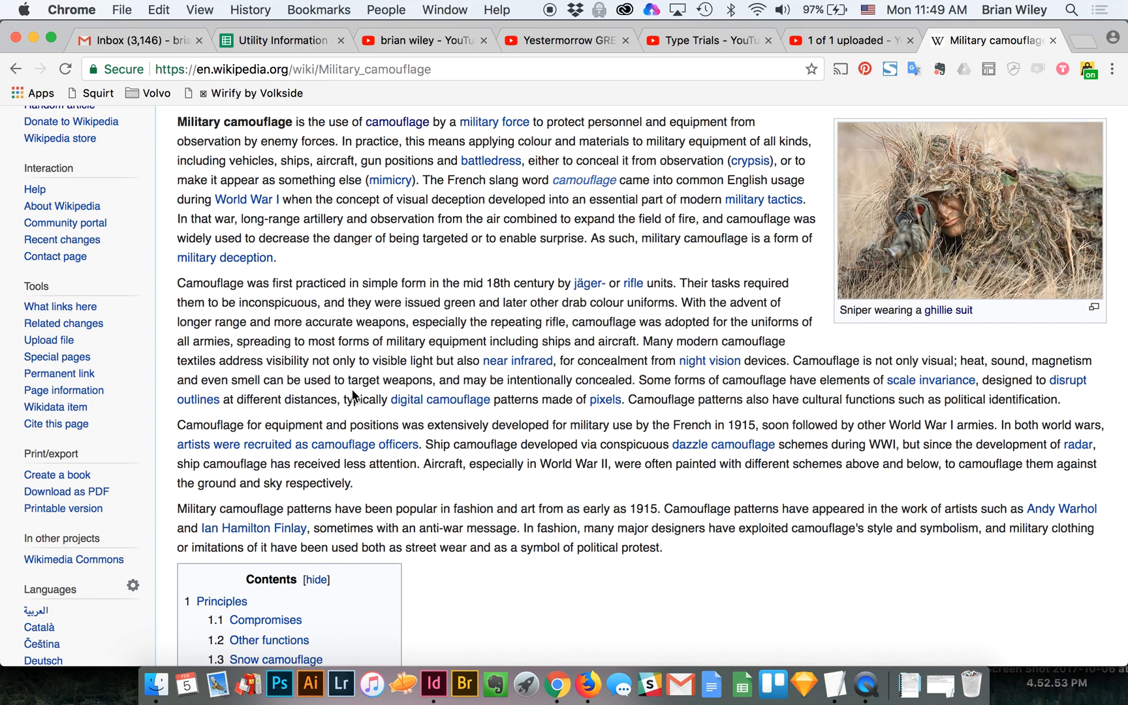
scroll(352, 391, up, 5)
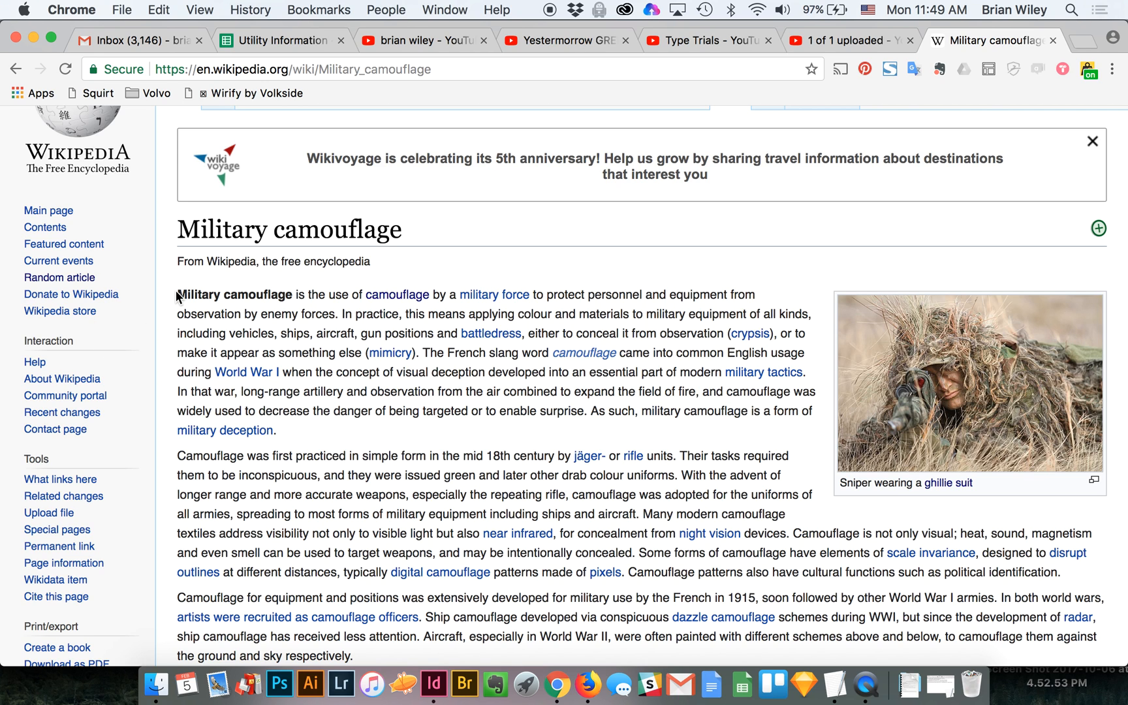
drag(179, 292, 672, 555)
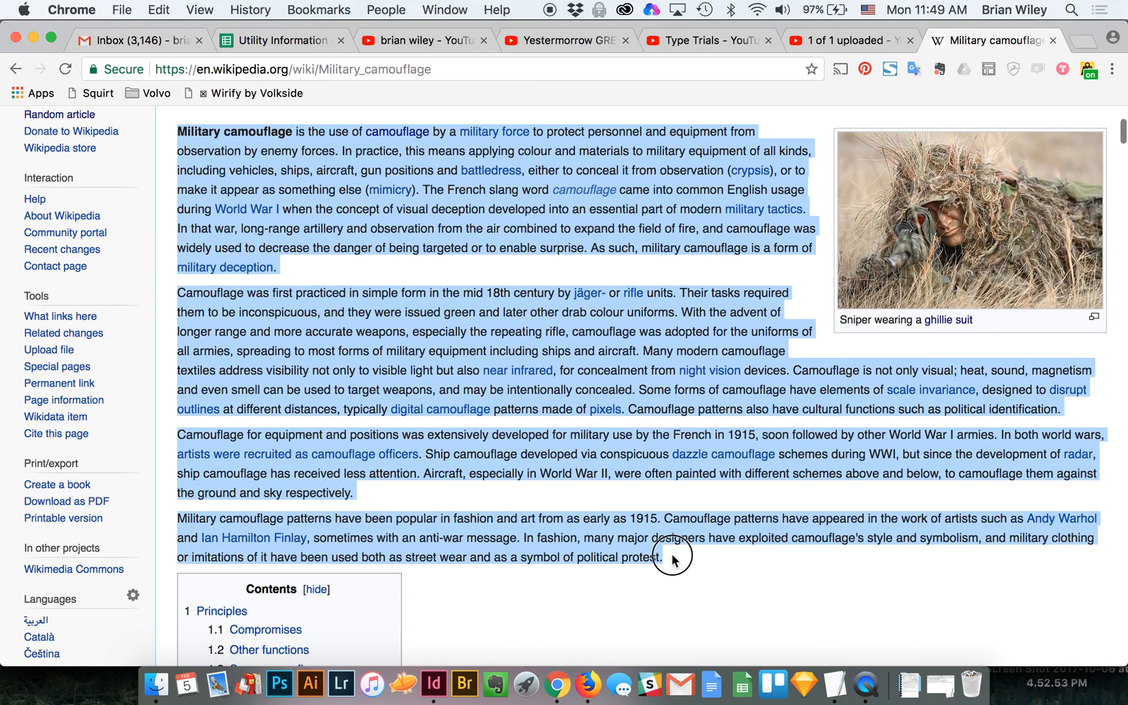
key(super+c)
Return to InDesign and paste the copied article text into the left page's text frame
key(super+Tab)
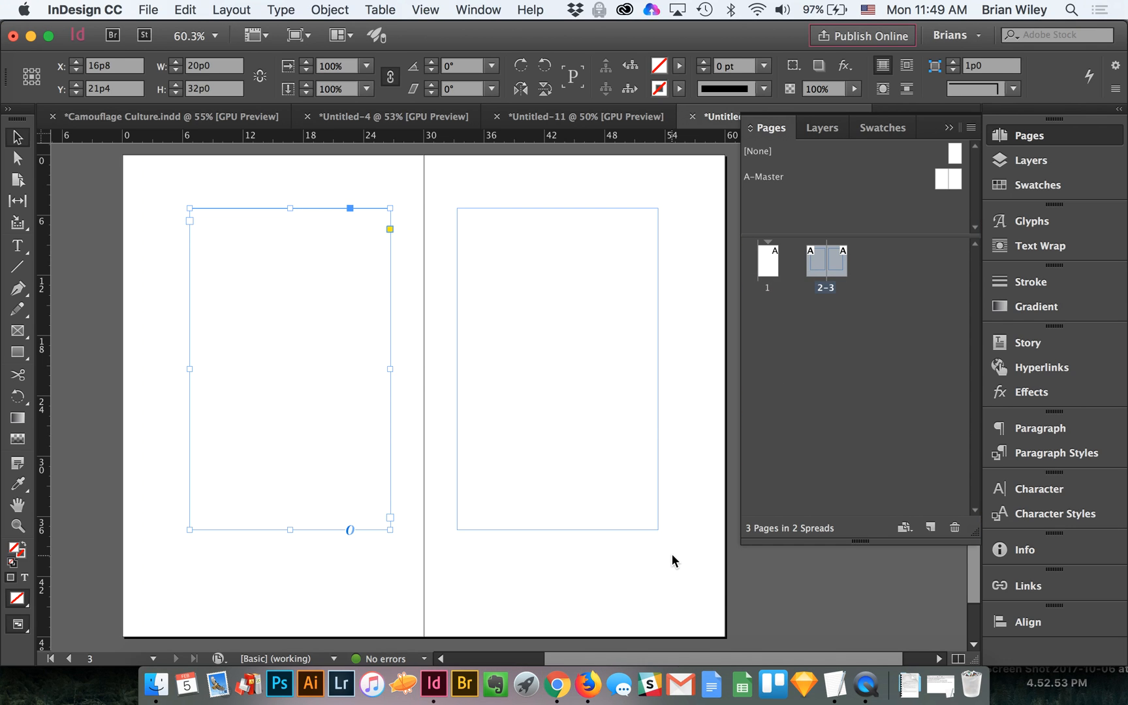
double_click(305, 278)
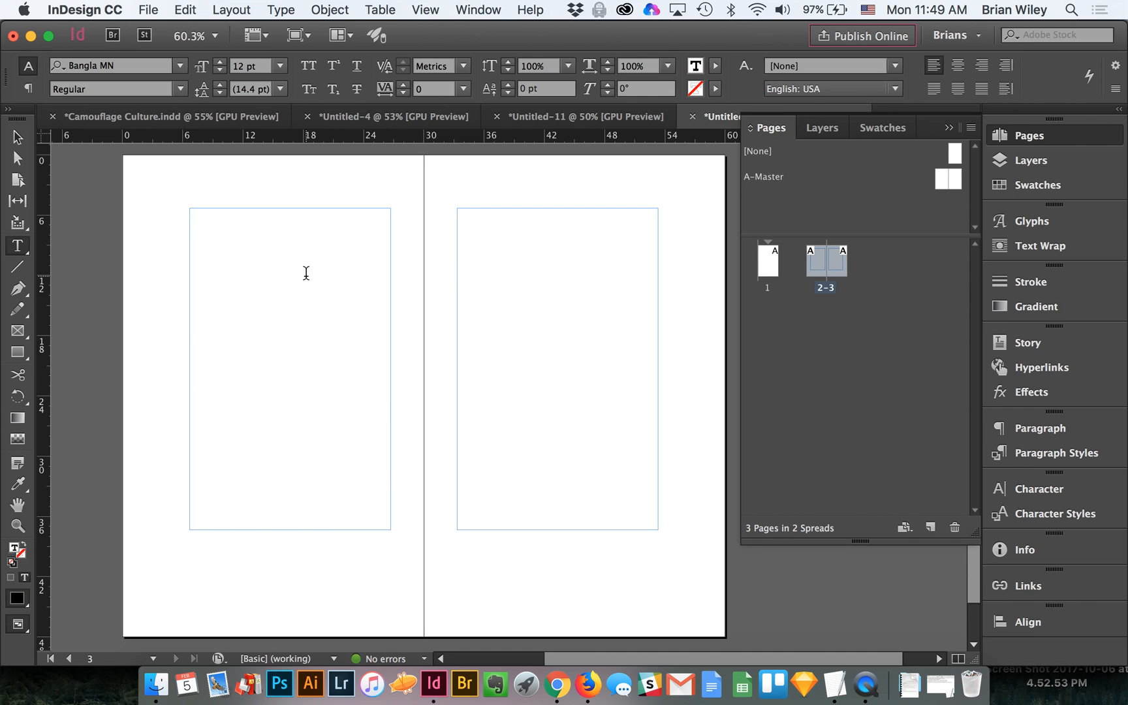
key(super+v)
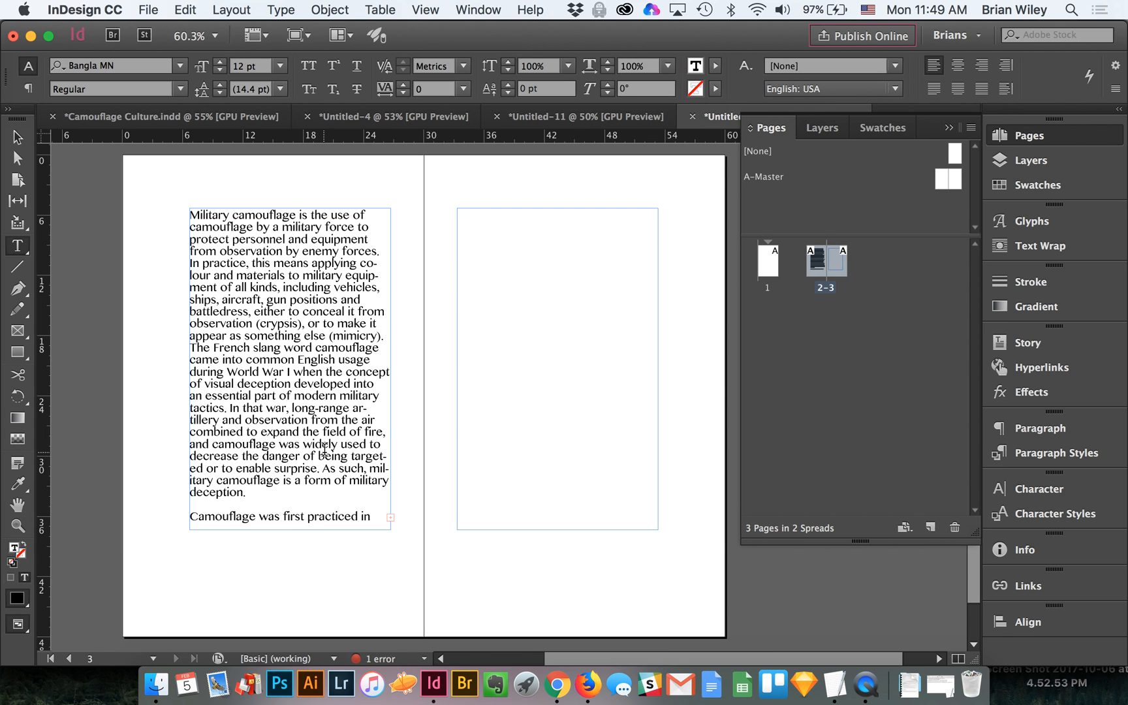
Set all the text in the left page's frame to Avance Pro Regular
click(325, 450)
key(super+a)
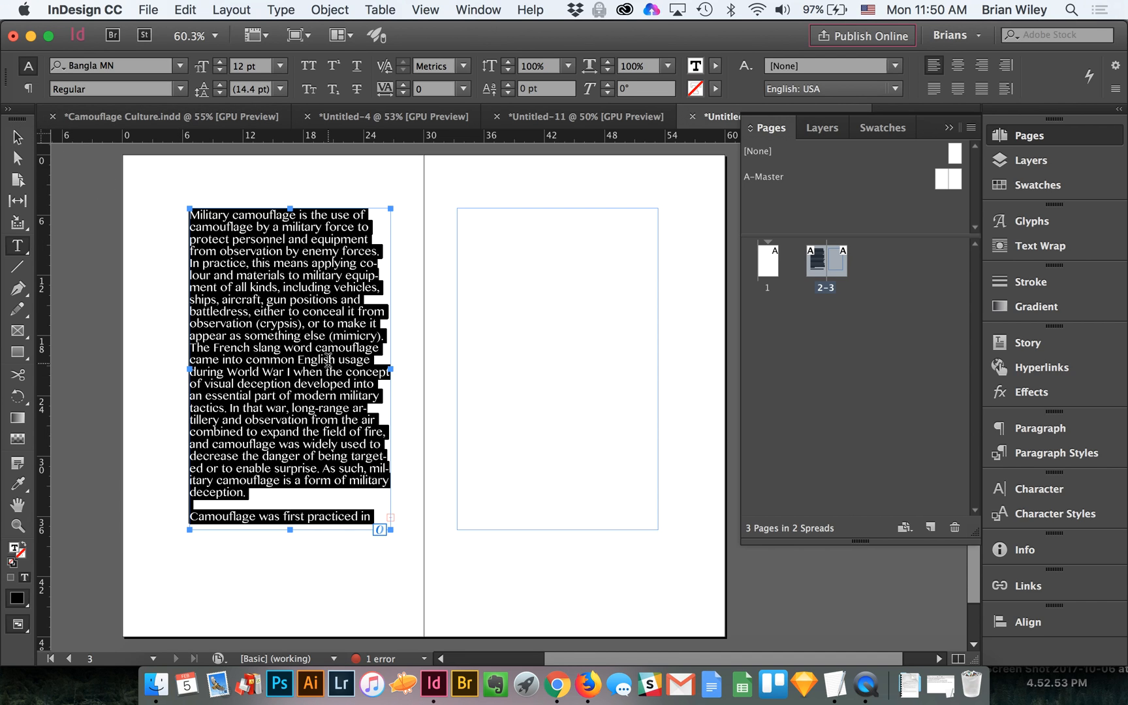
click(181, 66)
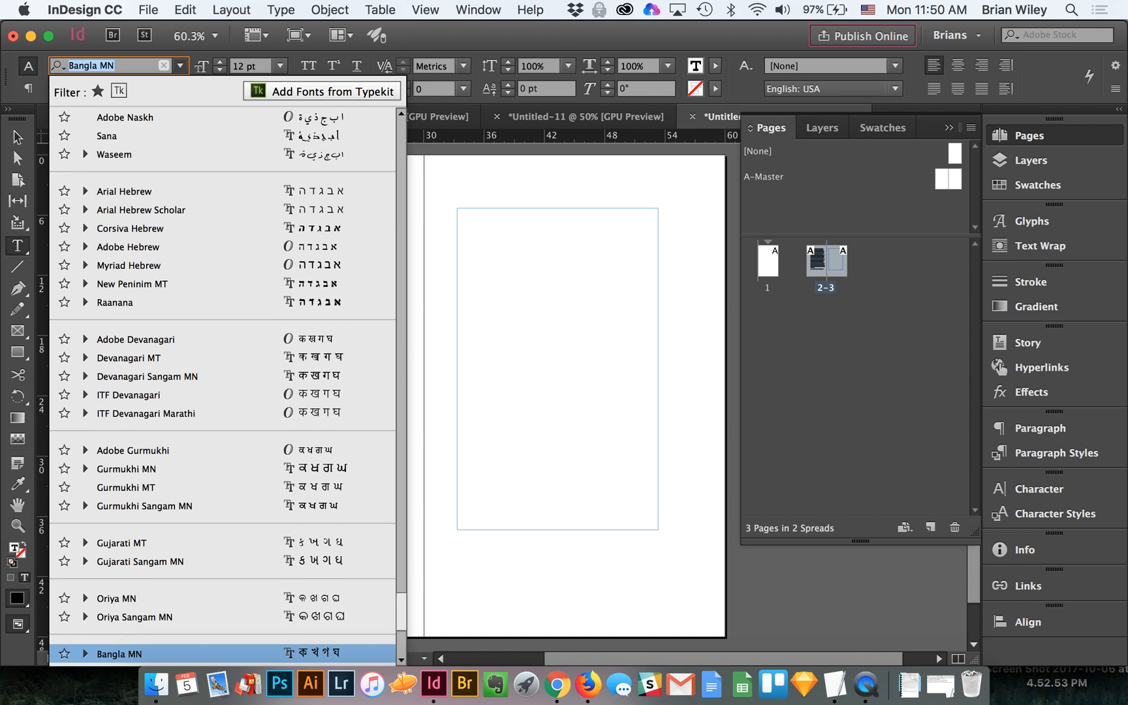
text(avanc)
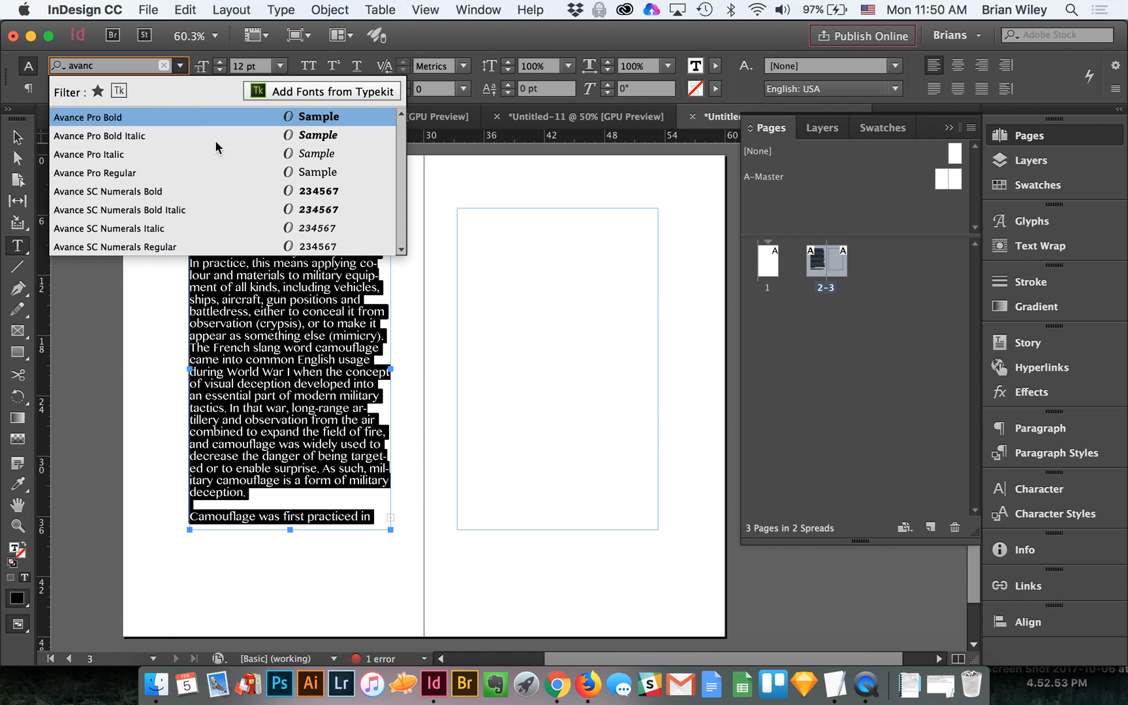
click(167, 171)
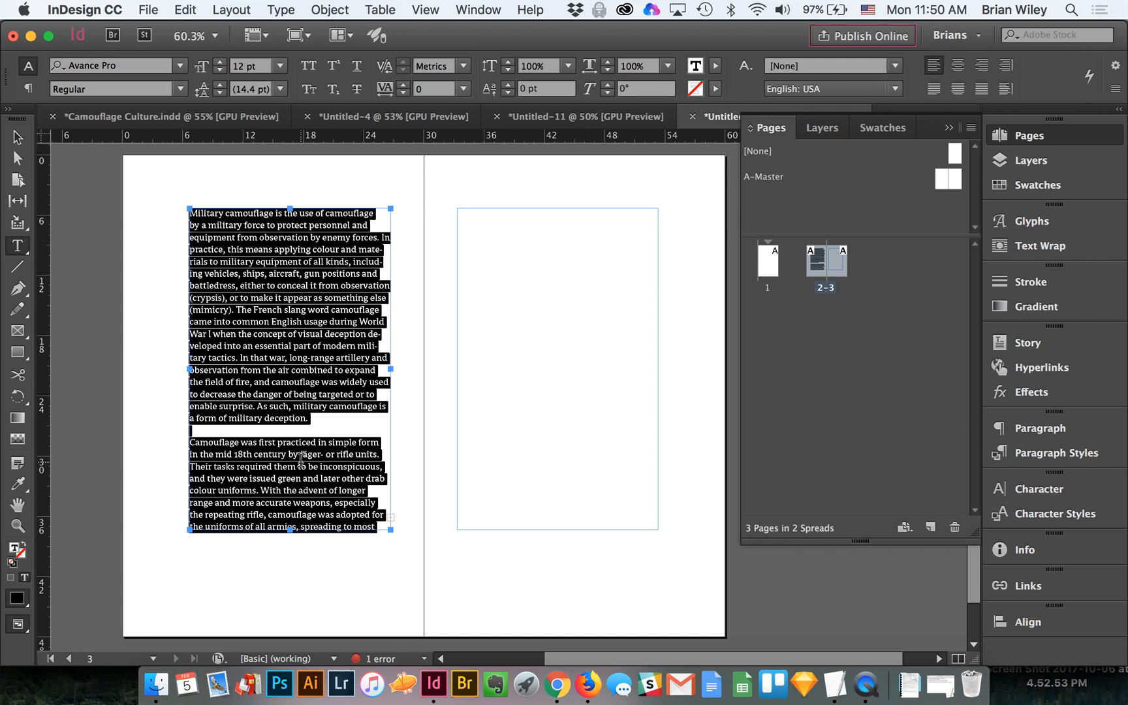
Set the left page's text to 11 pt with 14 pt leading
click(220, 70)
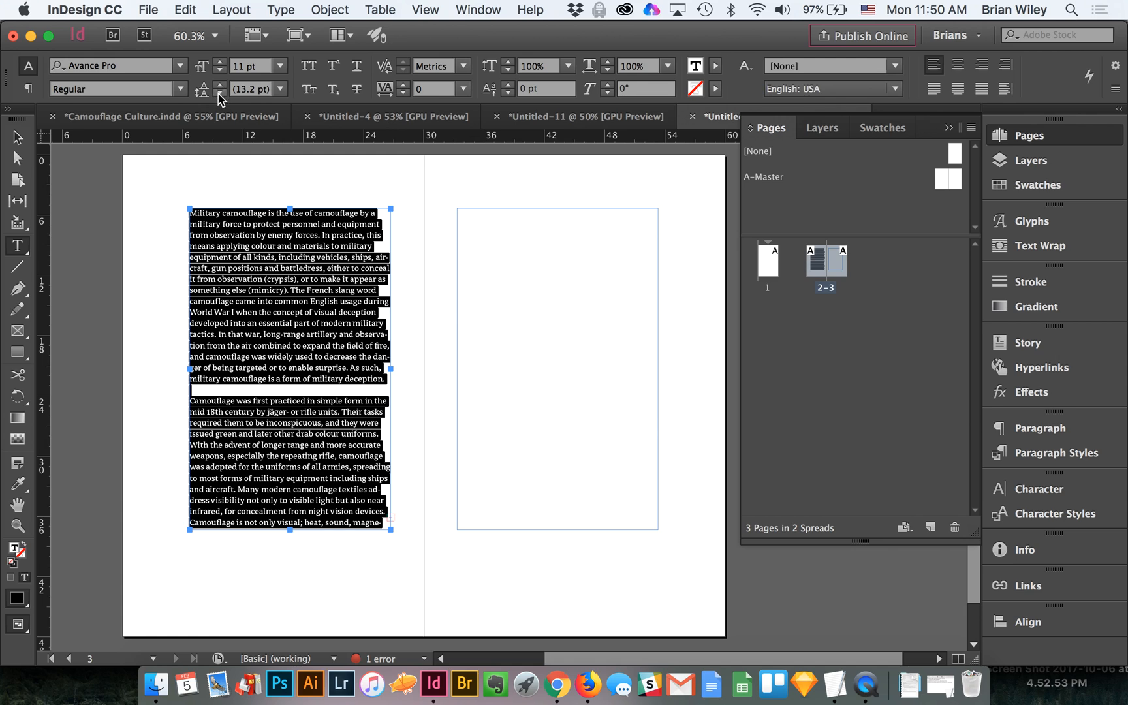
click(221, 84)
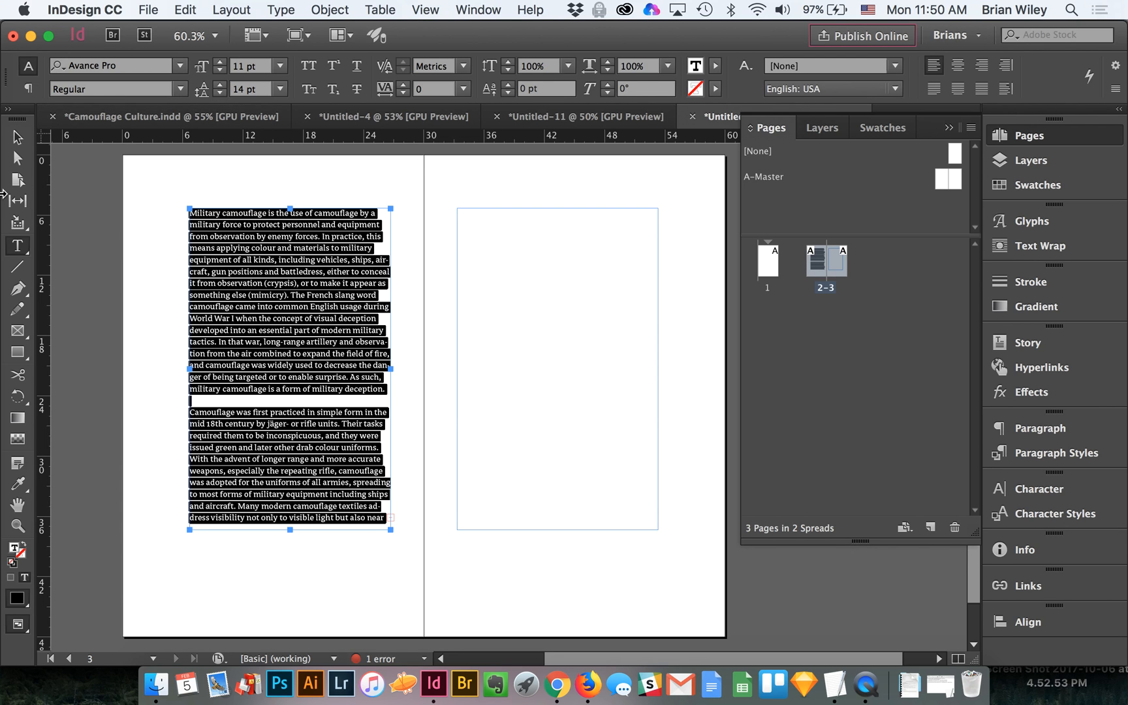
click(221, 93)
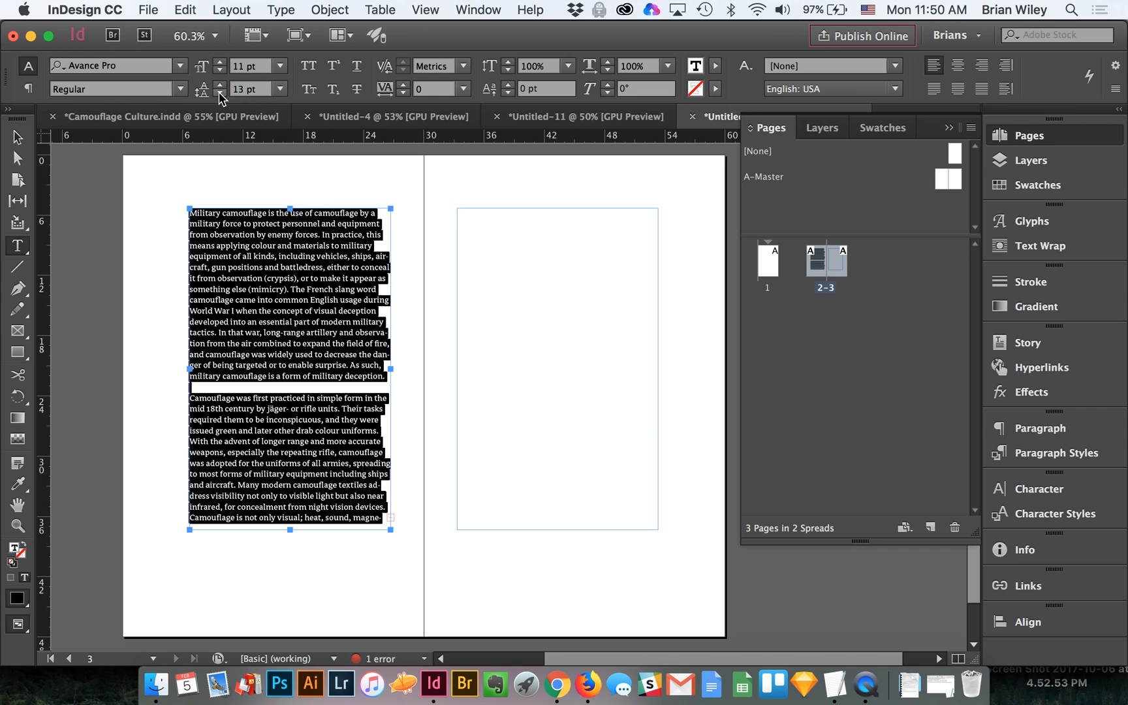
click(219, 84)
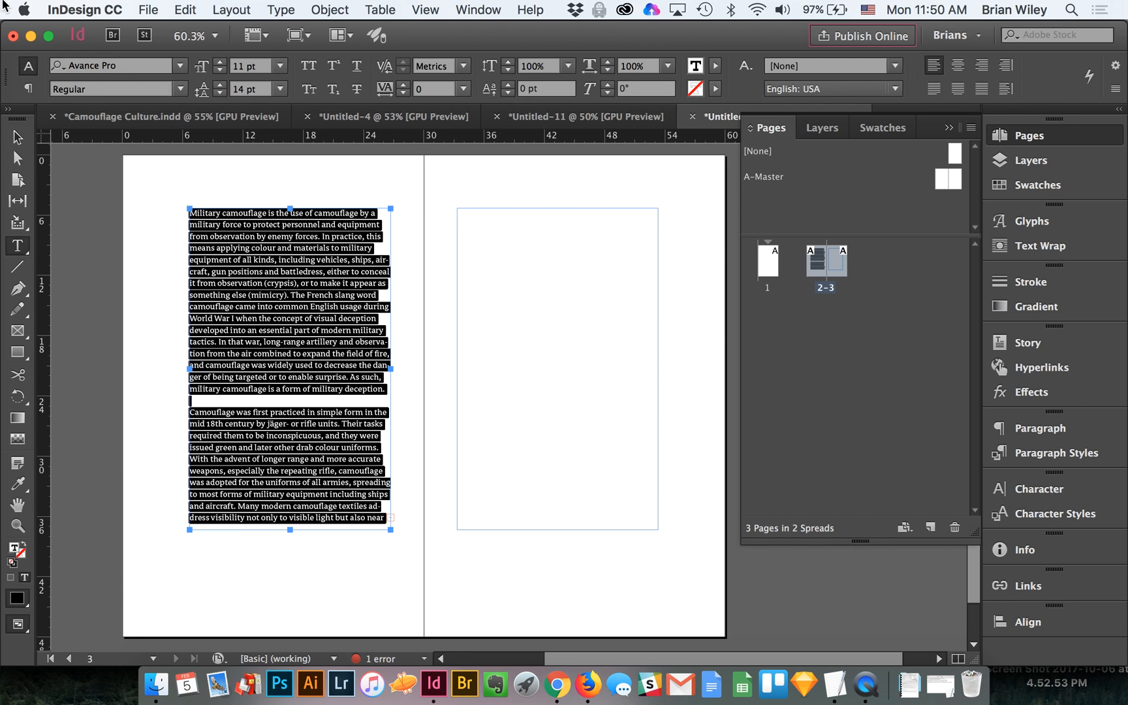
click(24, 139)
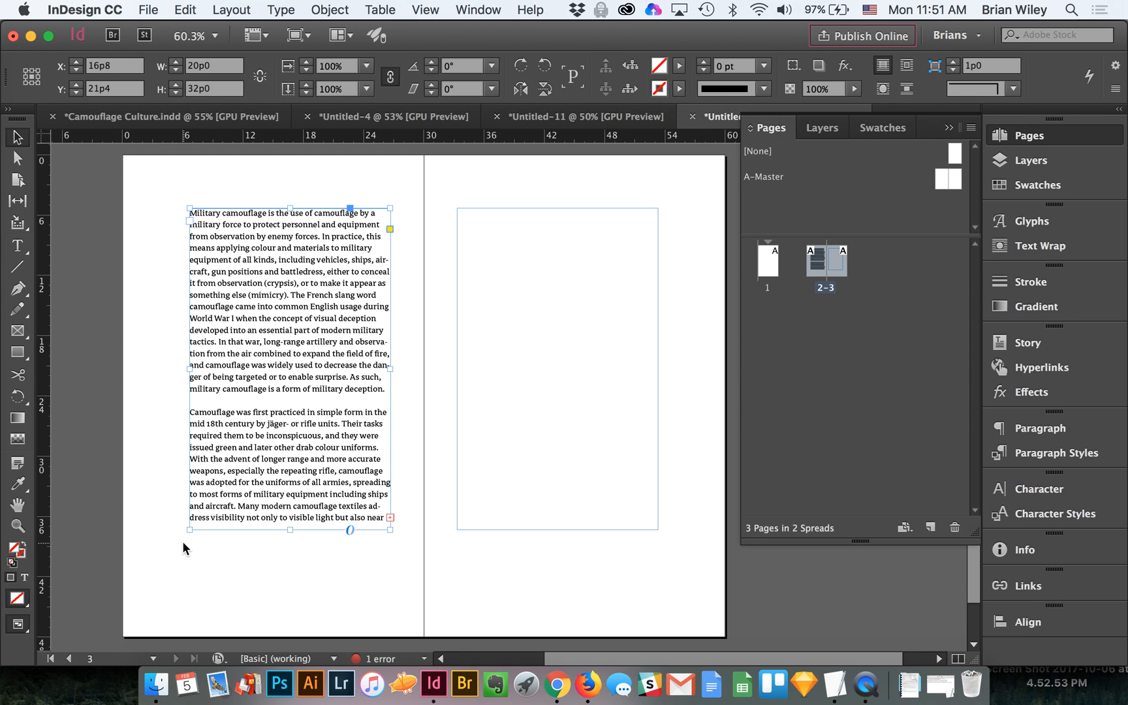
Paste the same article text into the right page's text frame and select all of it
click(538, 424)
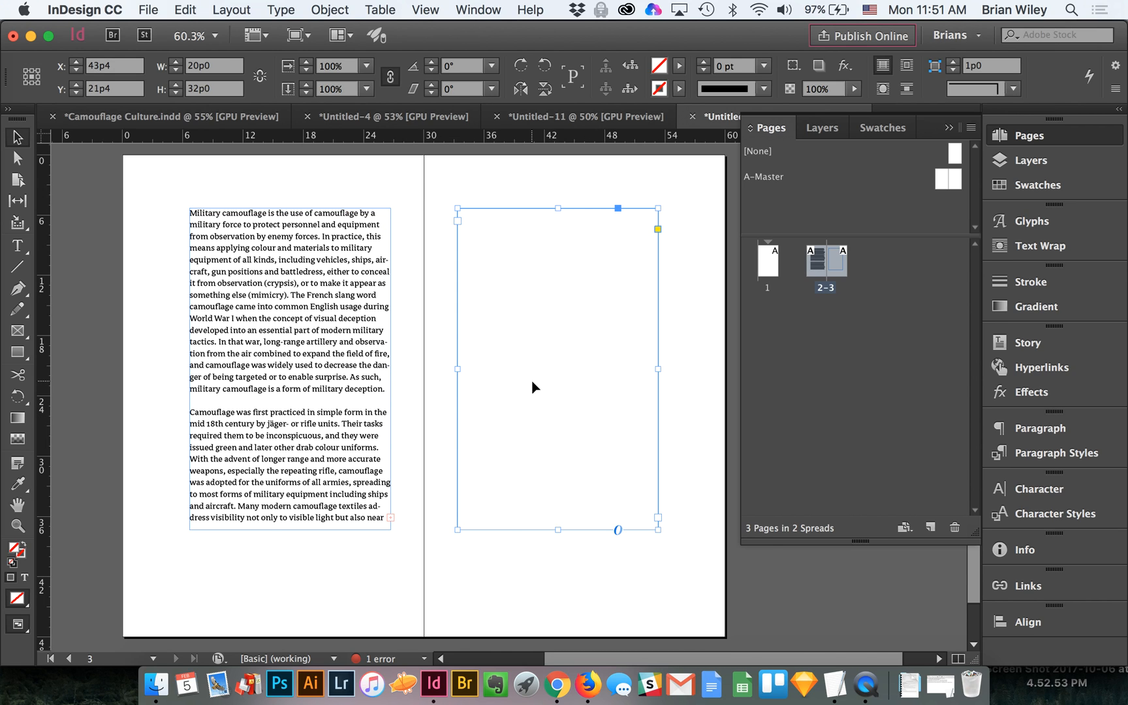
double_click(534, 387)
key(cmd+v)
key(cmd+a)
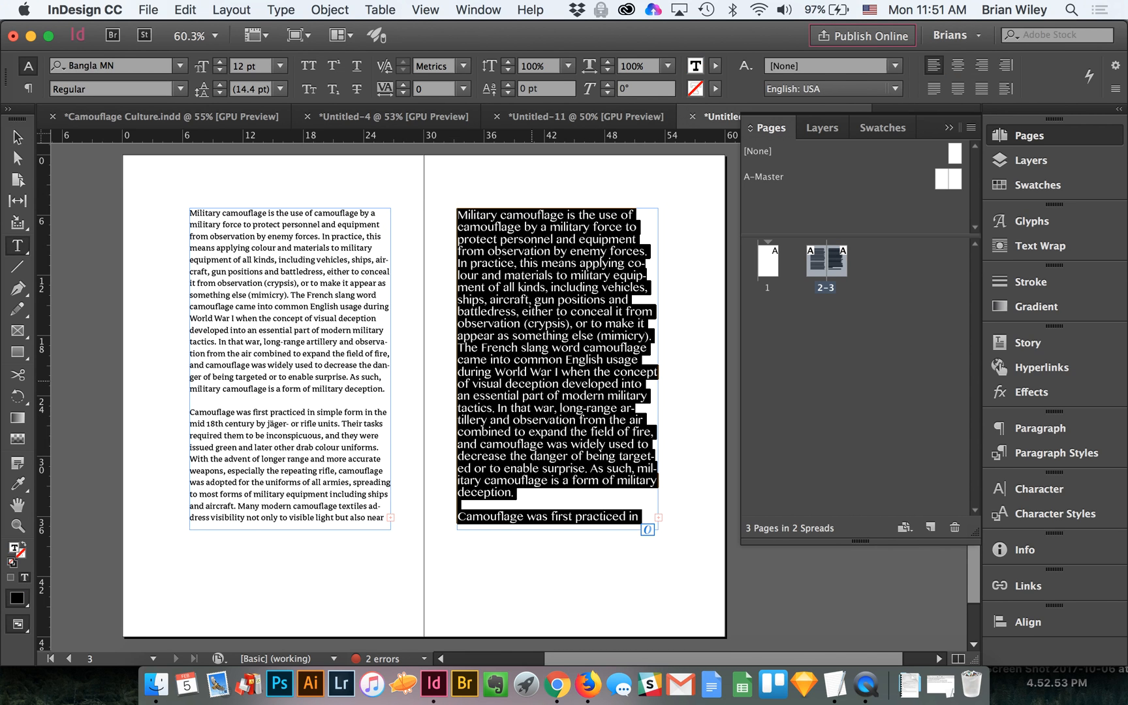
Set the right page's text to Arno Pro Regular at 10 pt
click(131, 65)
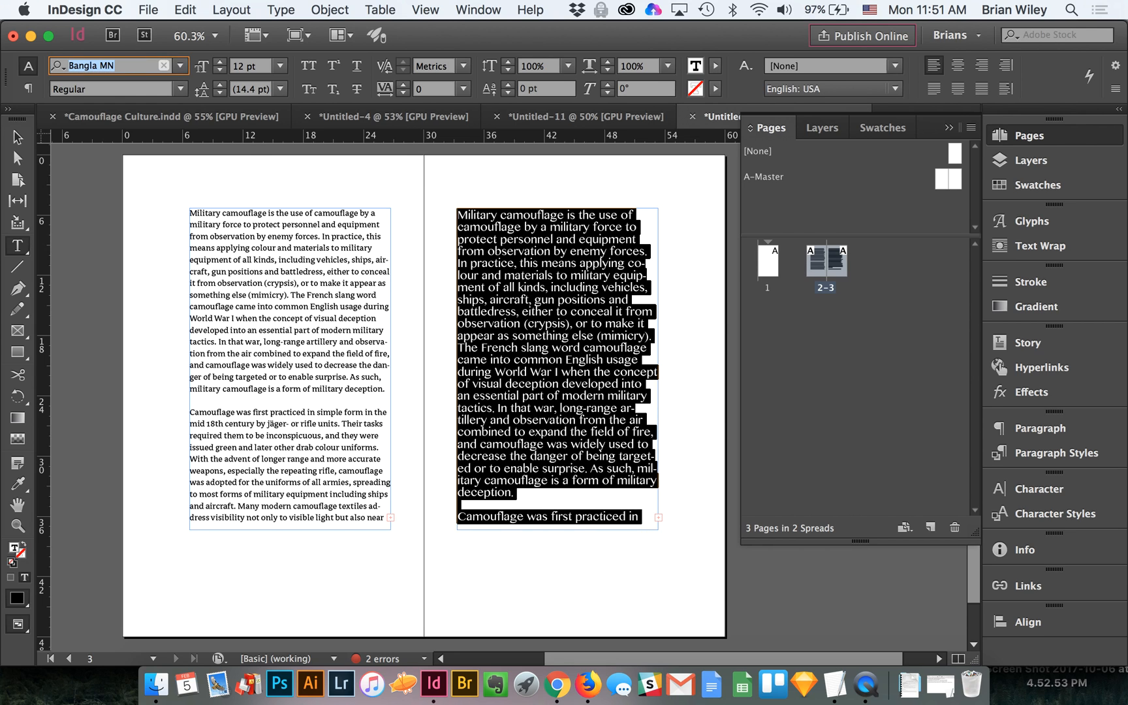
text(arno)
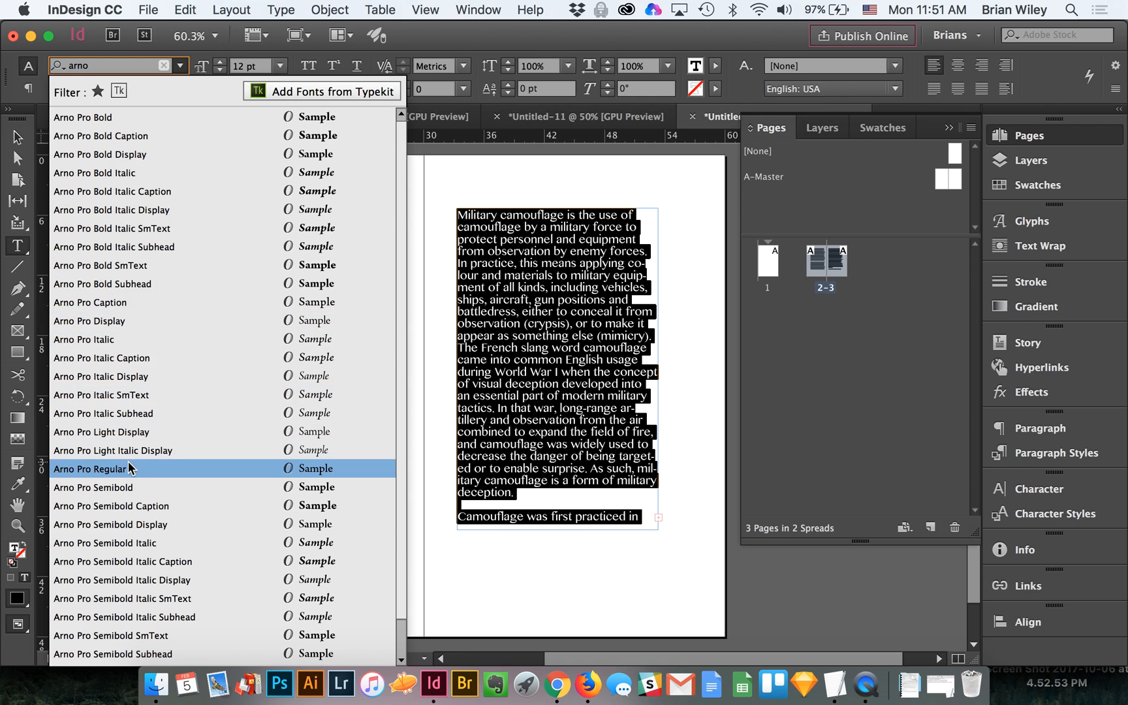
click(129, 468)
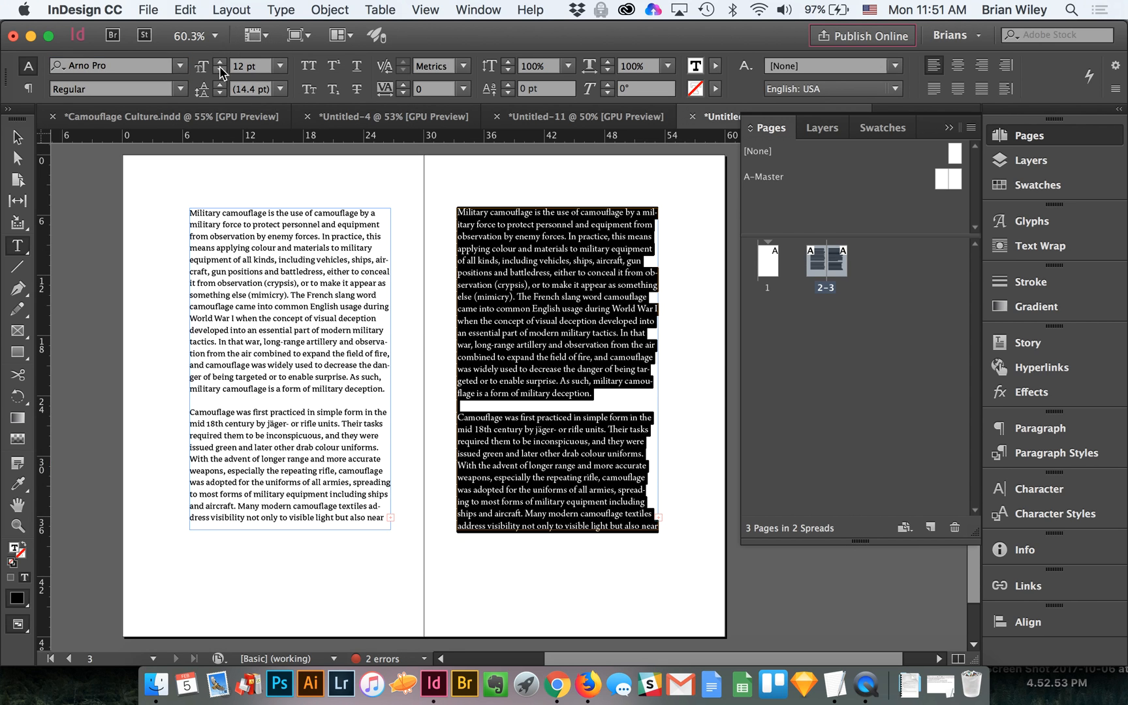
click(220, 71)
click(220, 71)
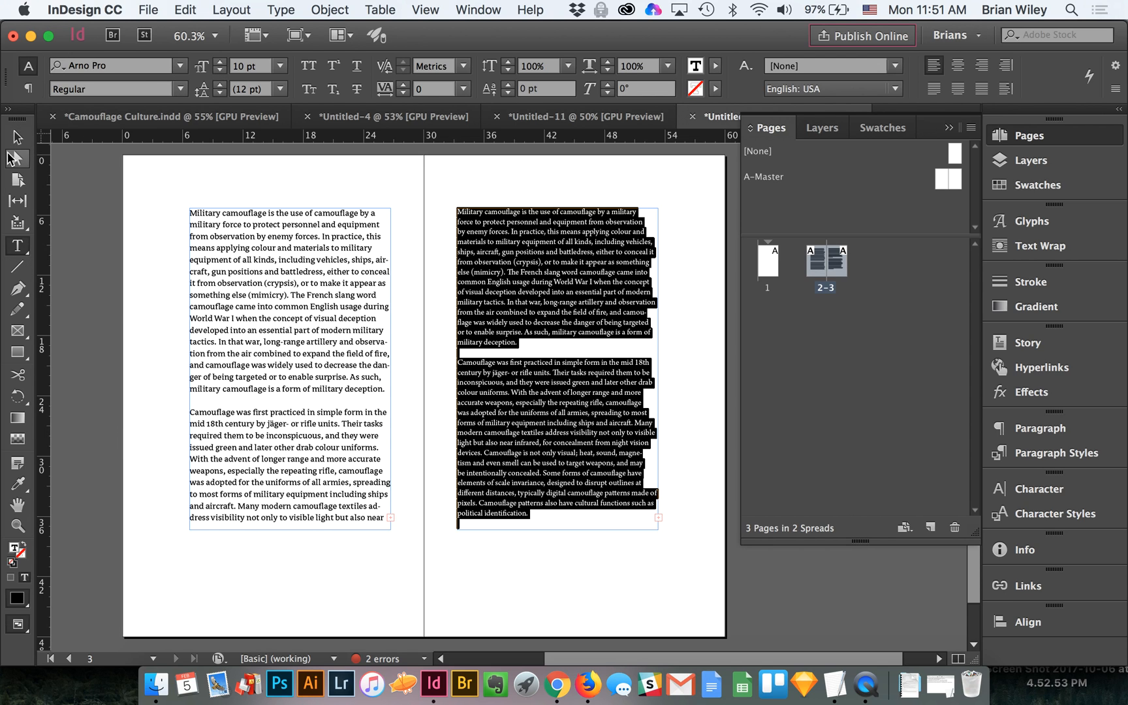
click(17, 137)
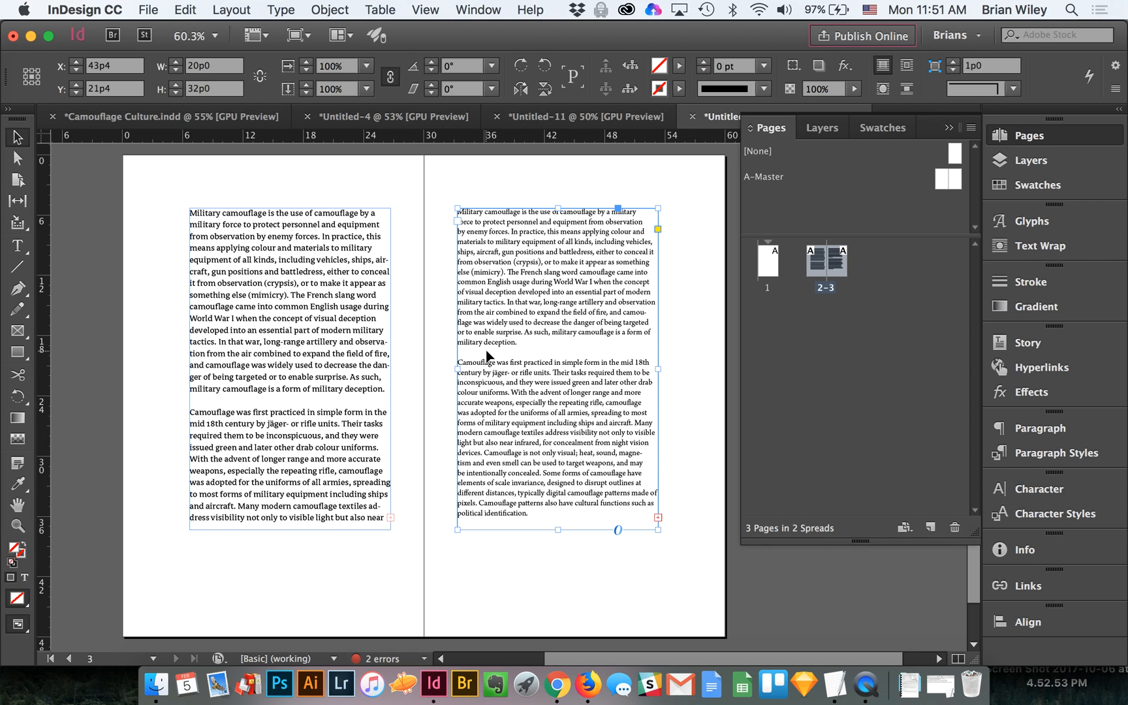
key(t)
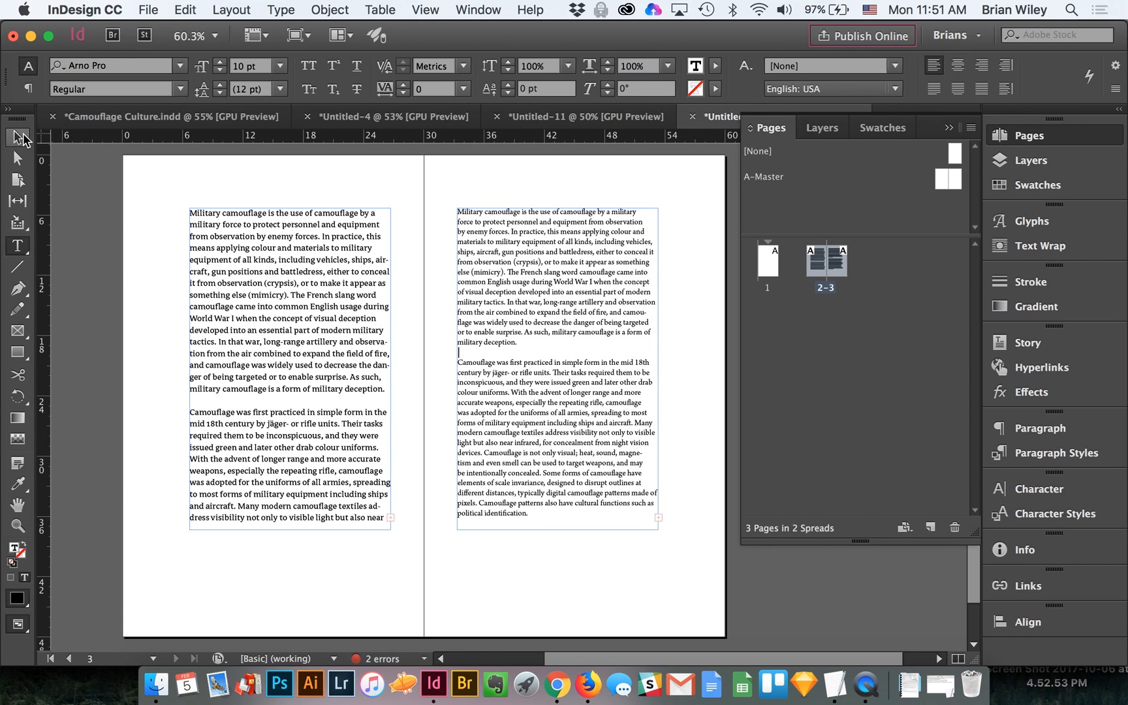
click(23, 136)
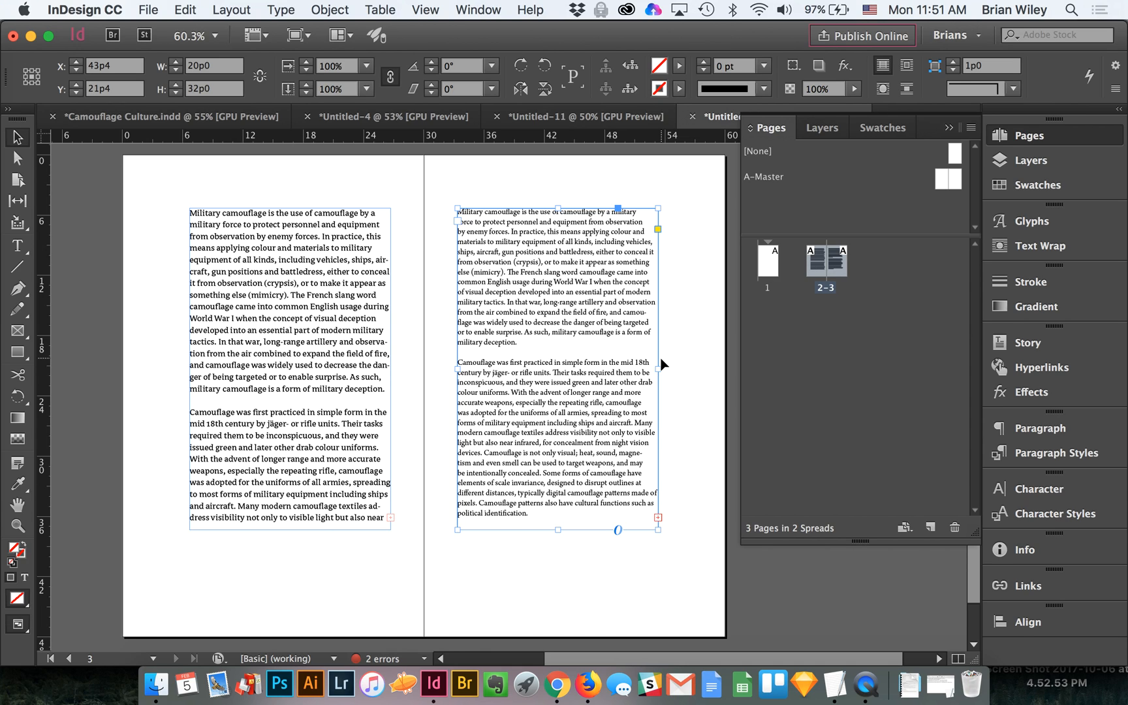
Edit the [Basic Paragraph] style used by the right page's text frame, setting its leading to 14 pt
click(285, 337)
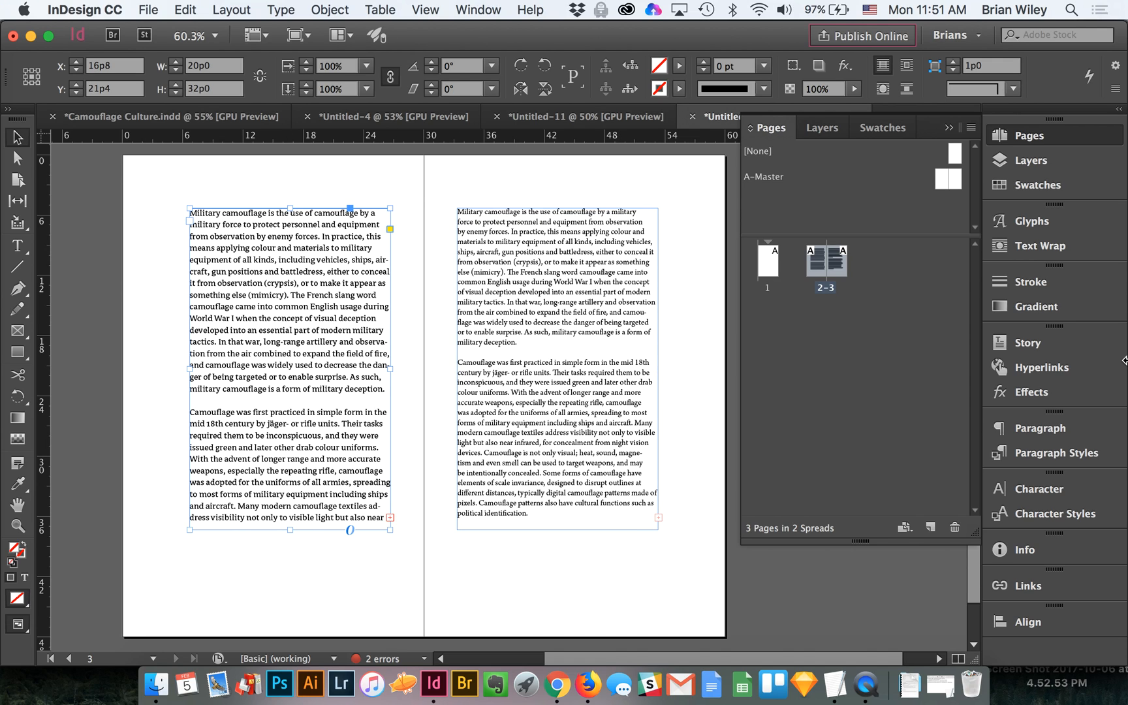
click(1047, 452)
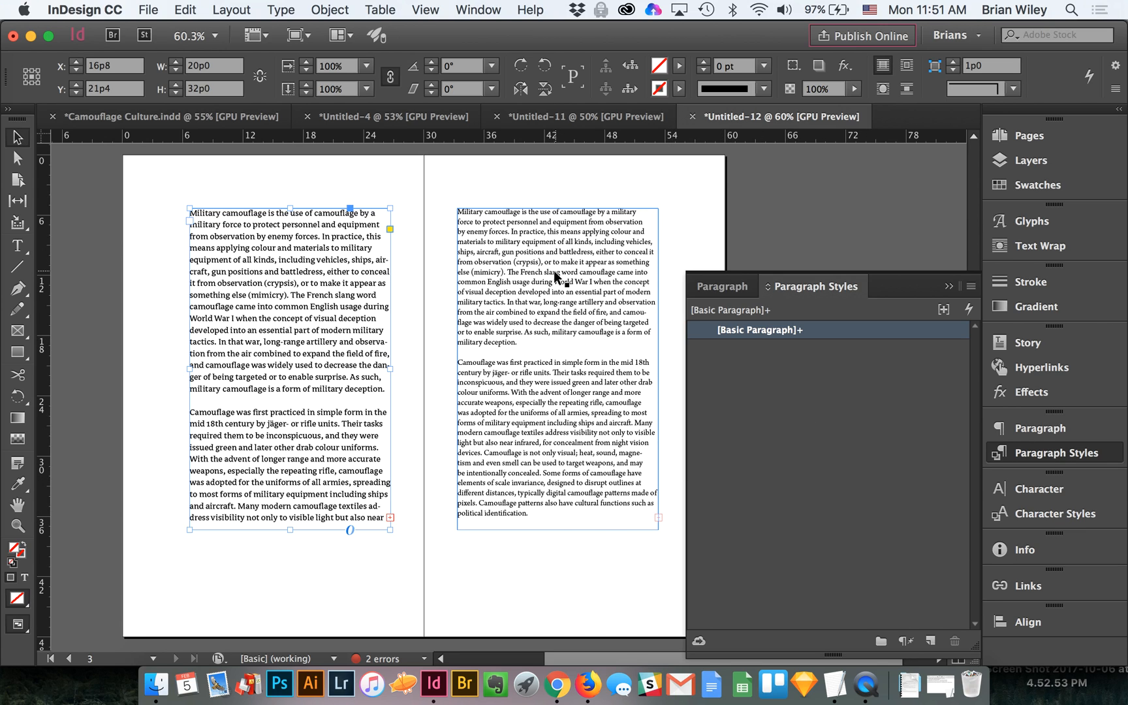
click(535, 340)
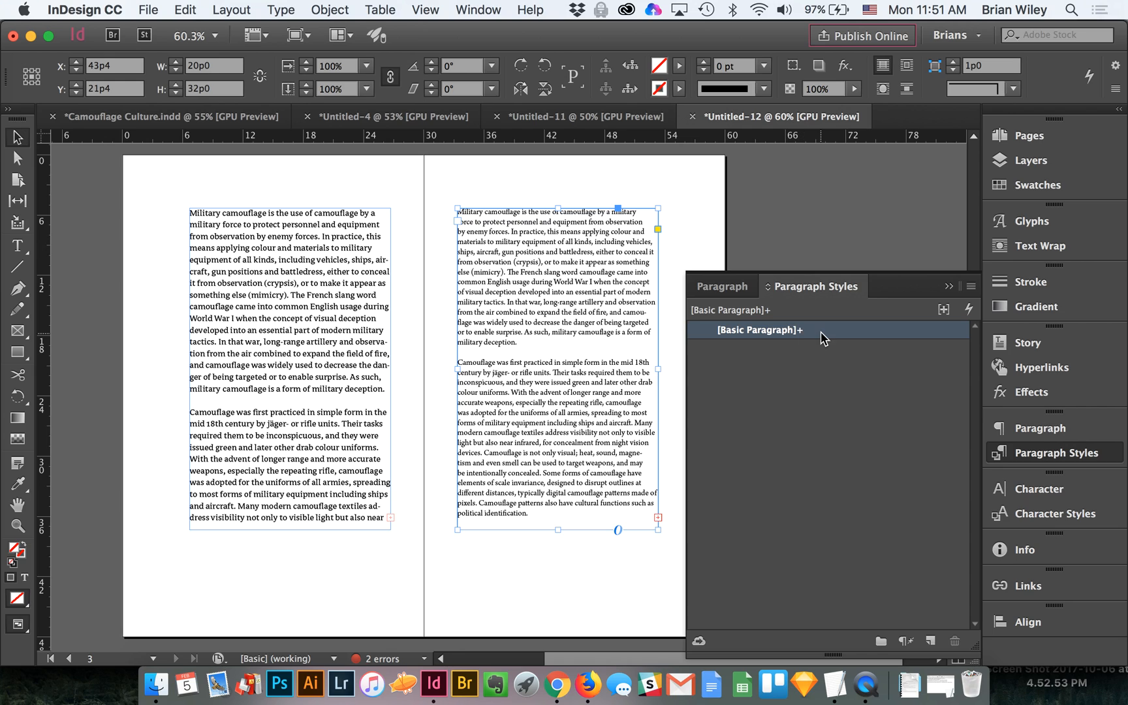
mouse_move(824, 337)
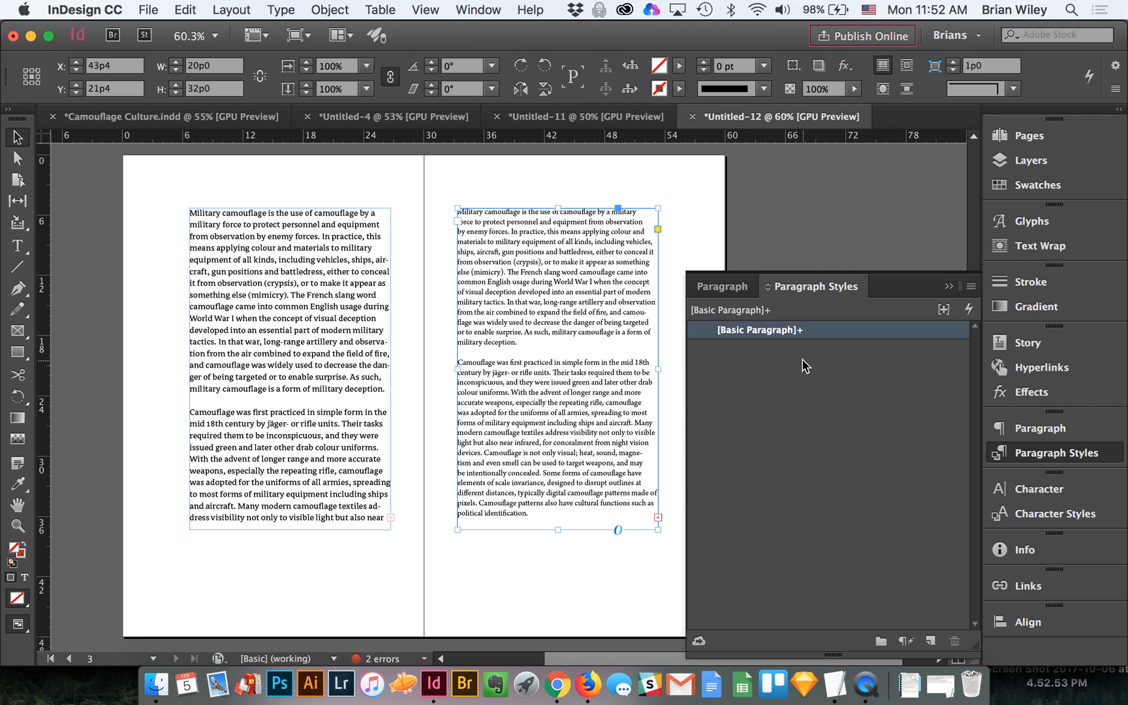
double_click(840, 334)
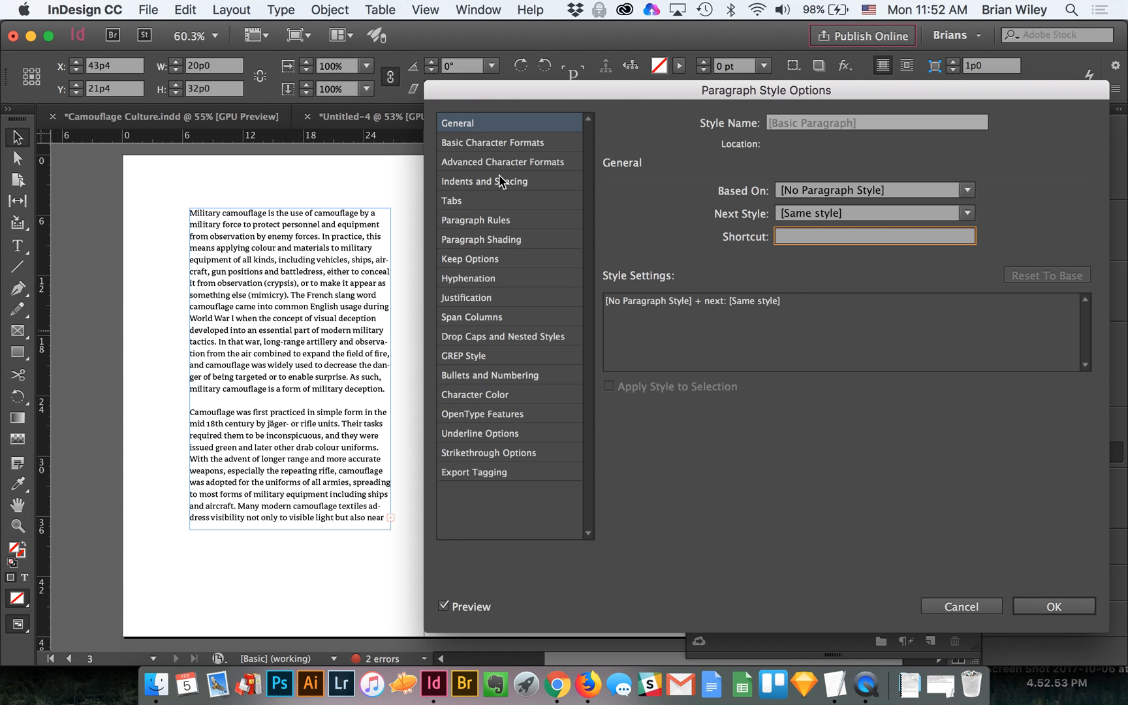
click(501, 144)
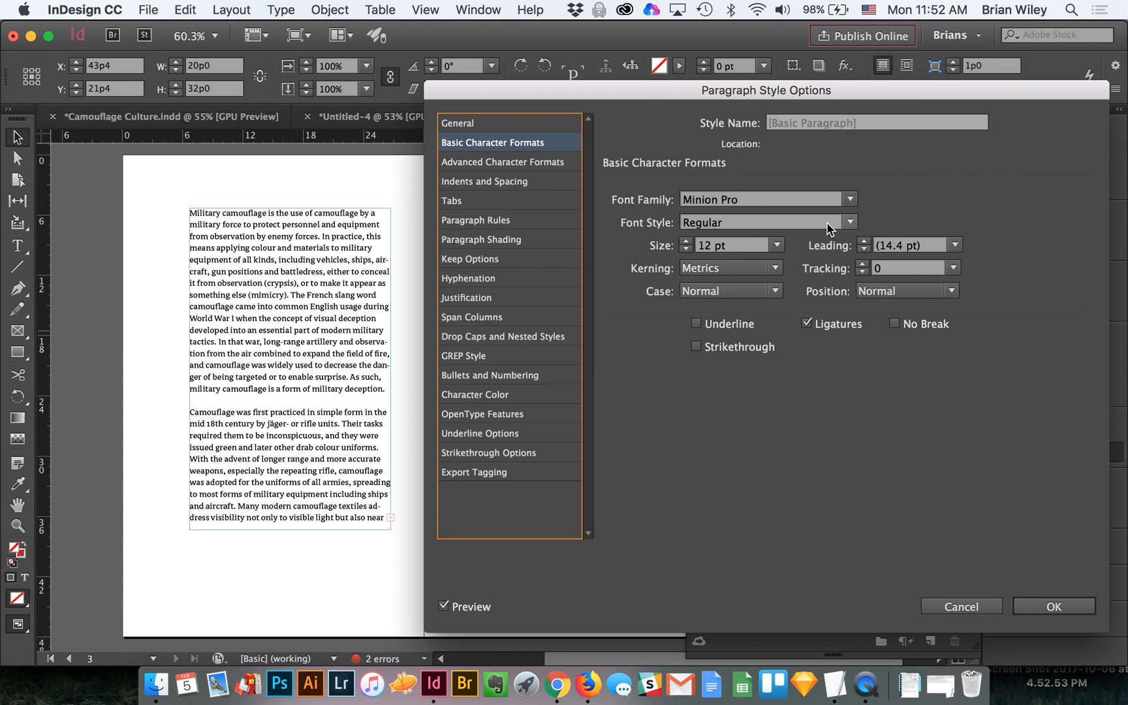
click(864, 249)
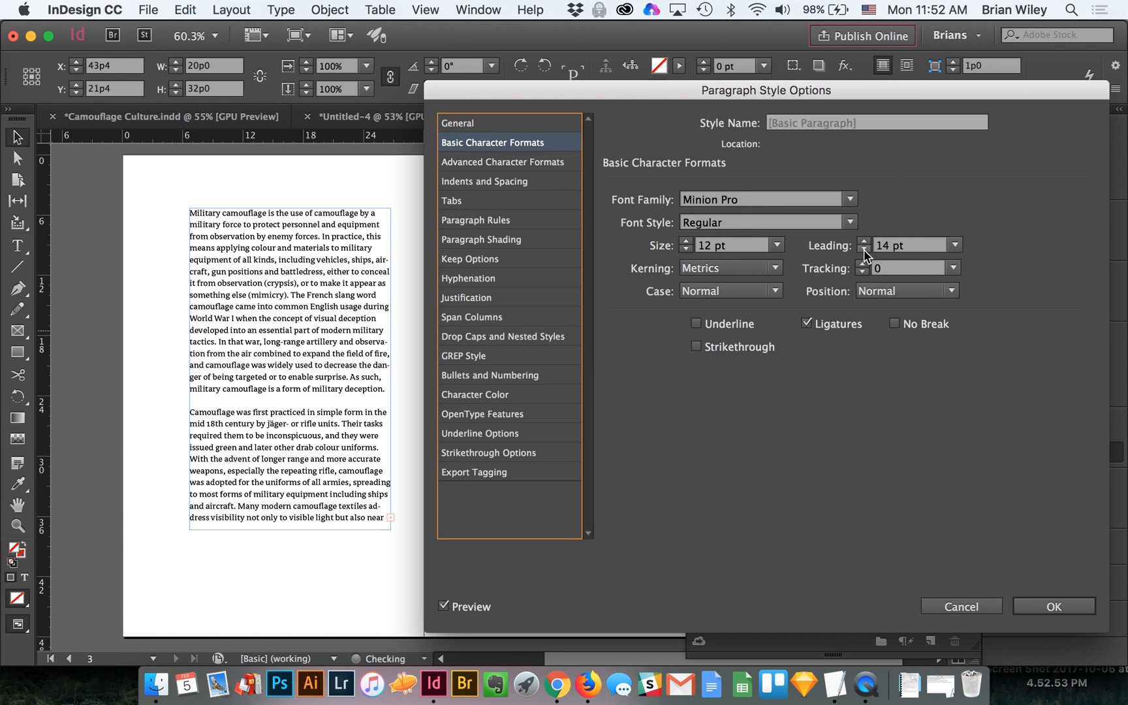
click(1047, 607)
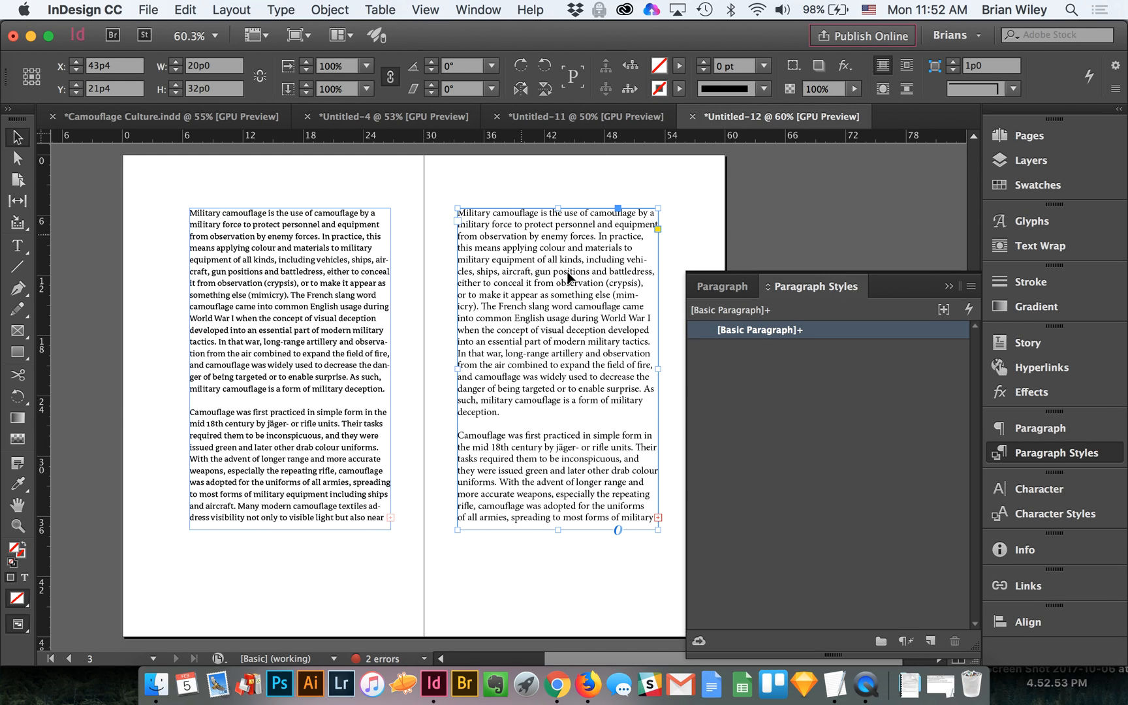
click(334, 236)
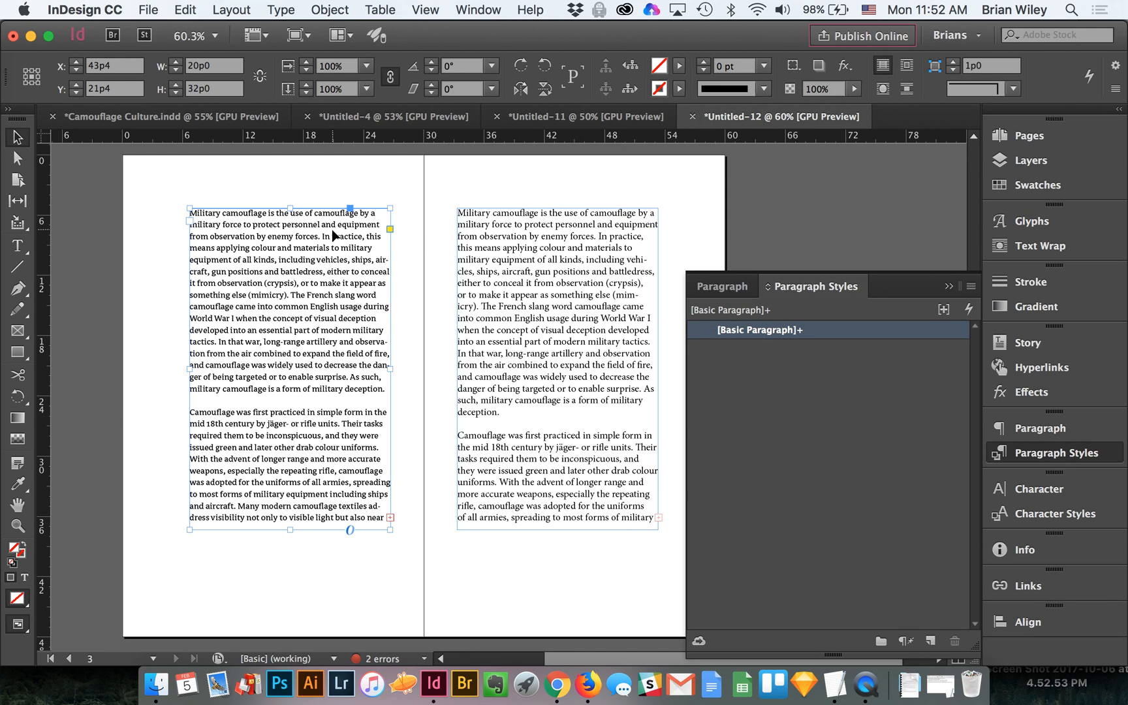
double_click(339, 279)
double_click(839, 330)
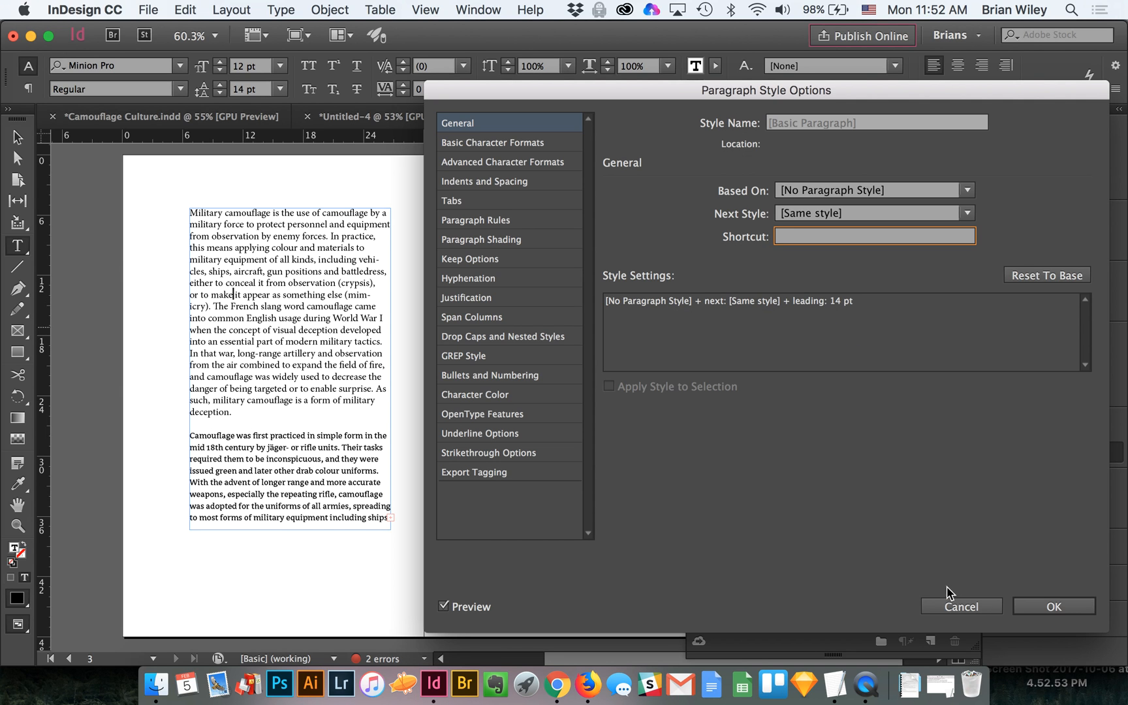
click(944, 605)
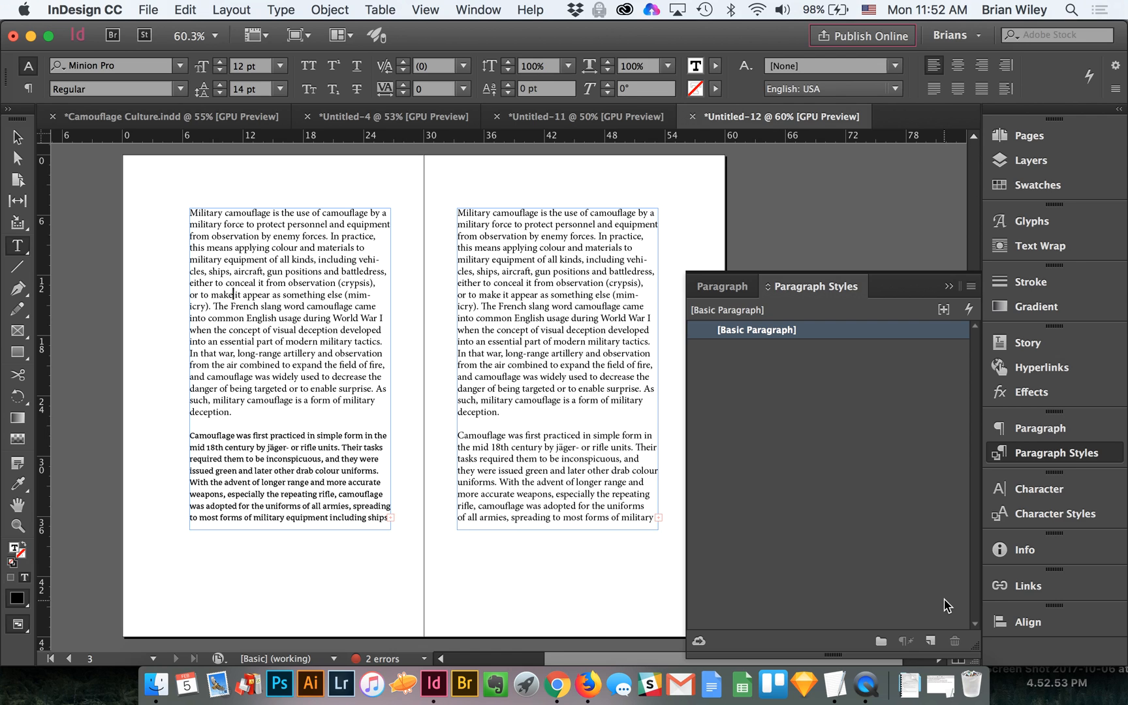
Undo the application of [Basic Paragraph] to the left page's text and the leading change made to that style
key(super+z)
key(super+z)
key(super+z)
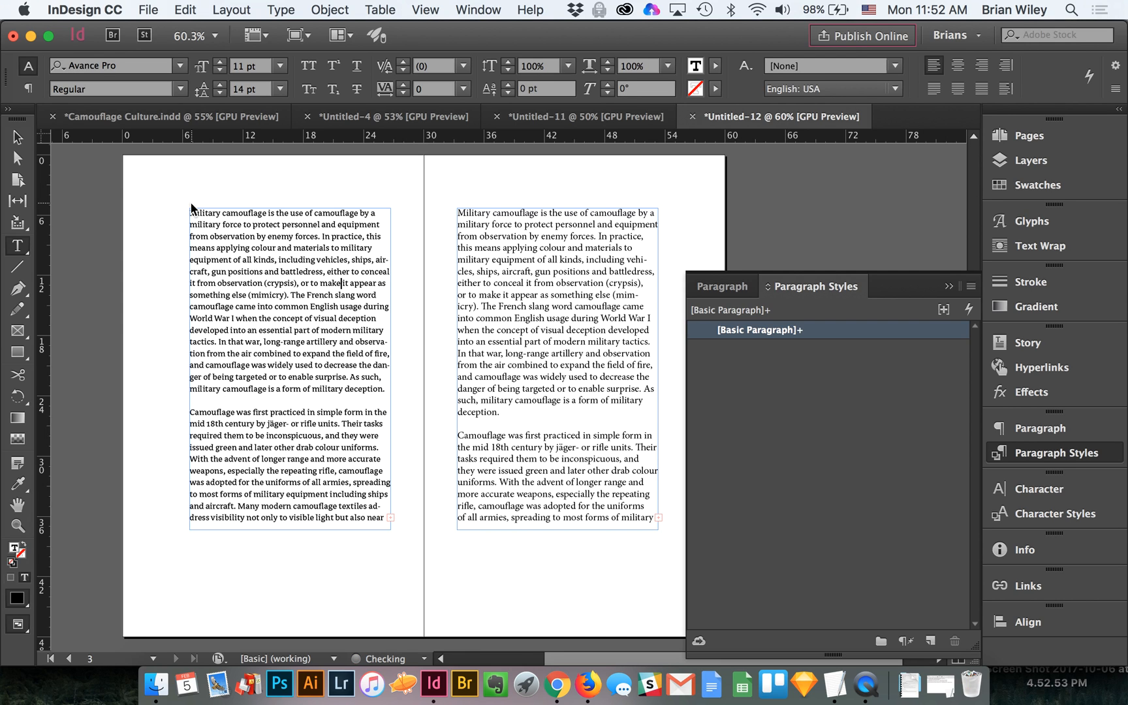
click(17, 137)
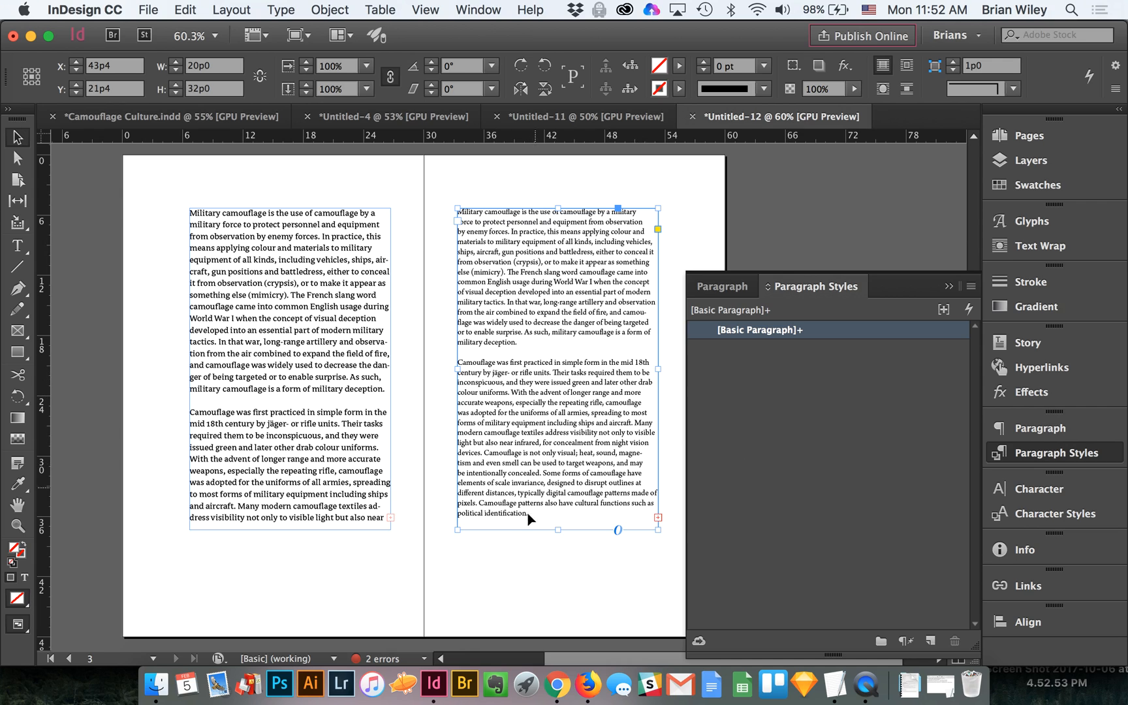
Deselect all text frames and create a new paragraph style
click(932, 534)
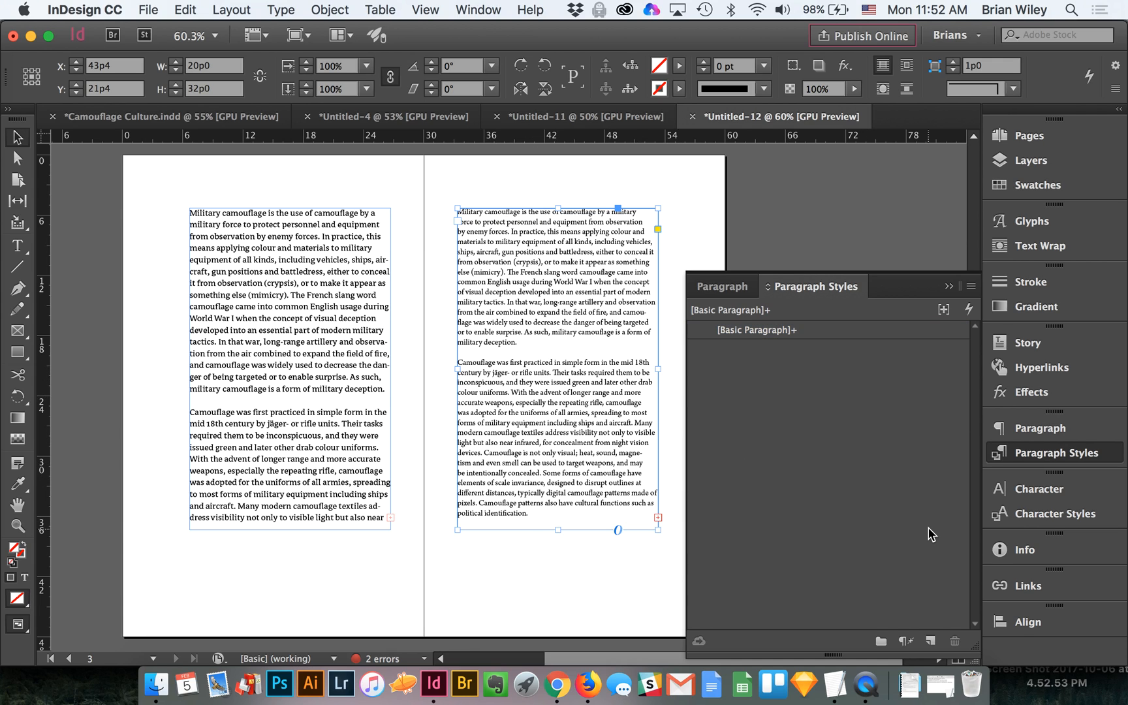
click(332, 183)
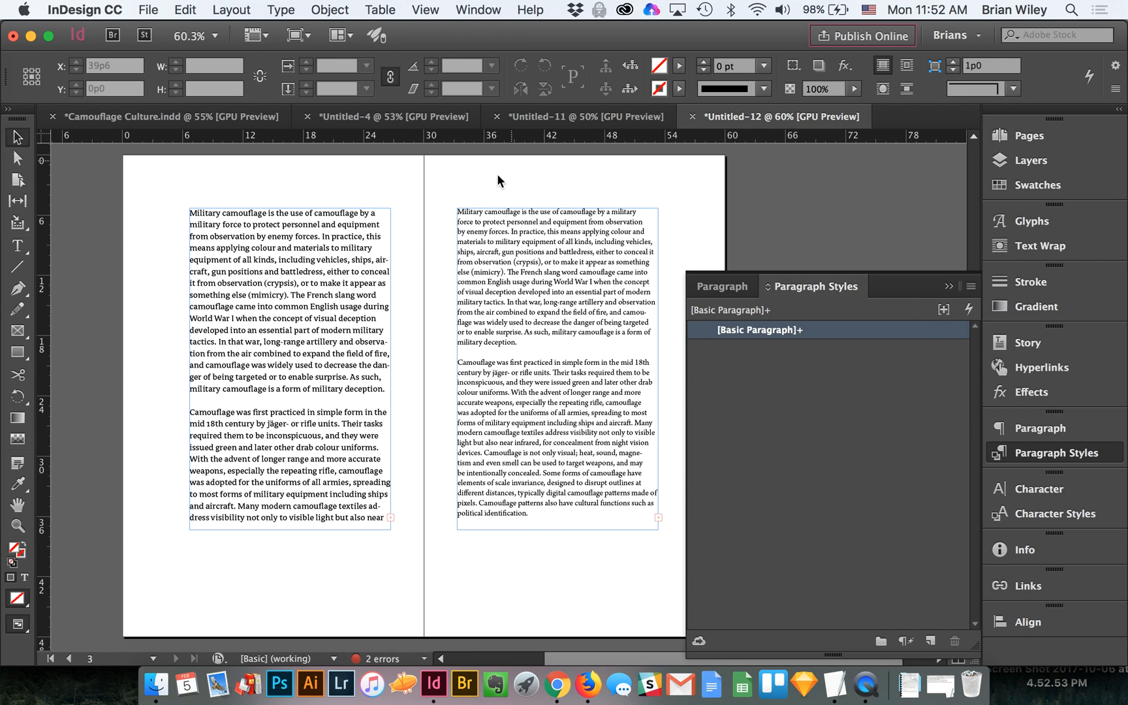
click(931, 641)
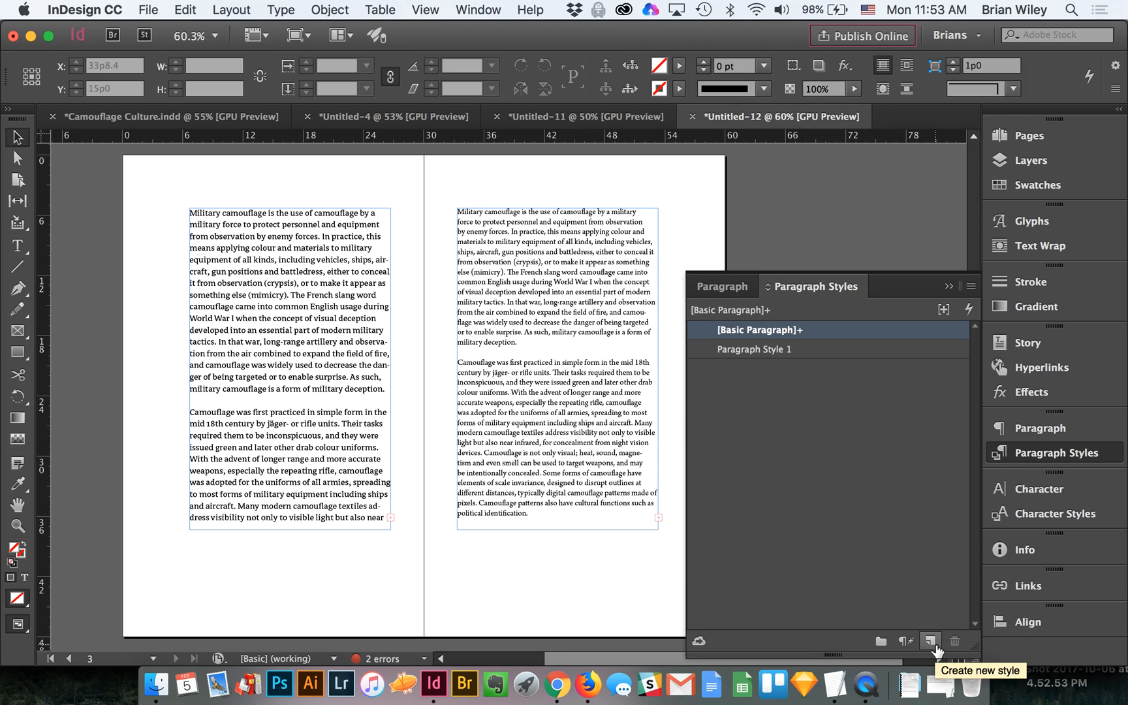
double_click(763, 349)
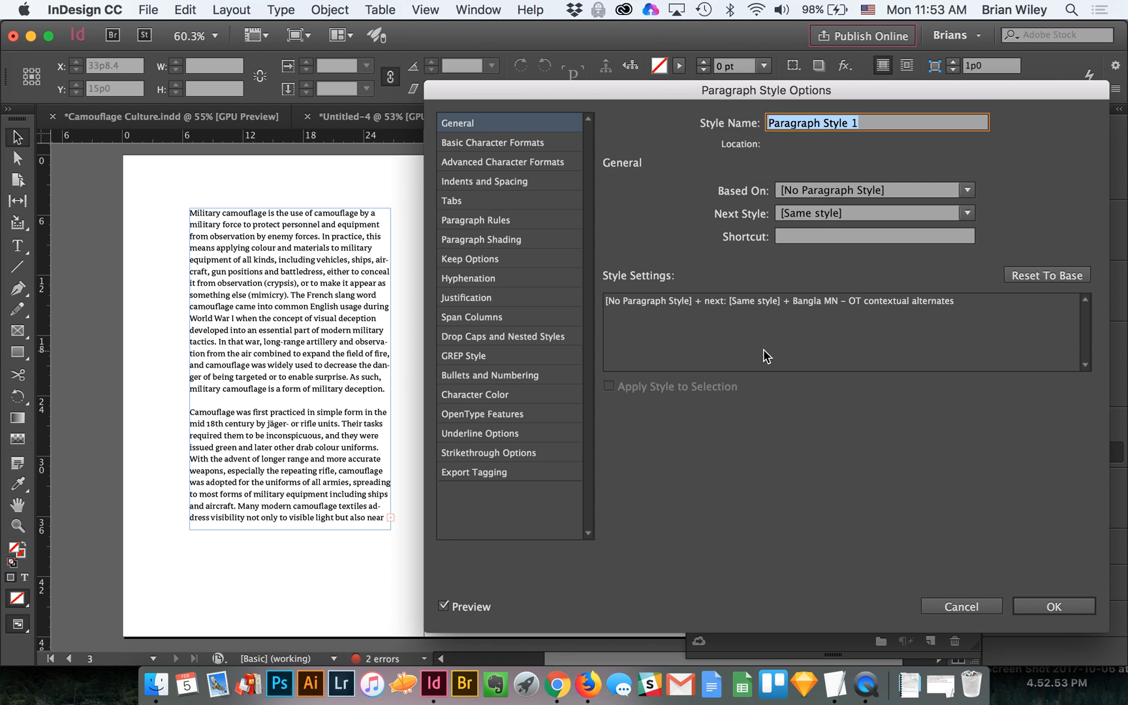
text(Avance)
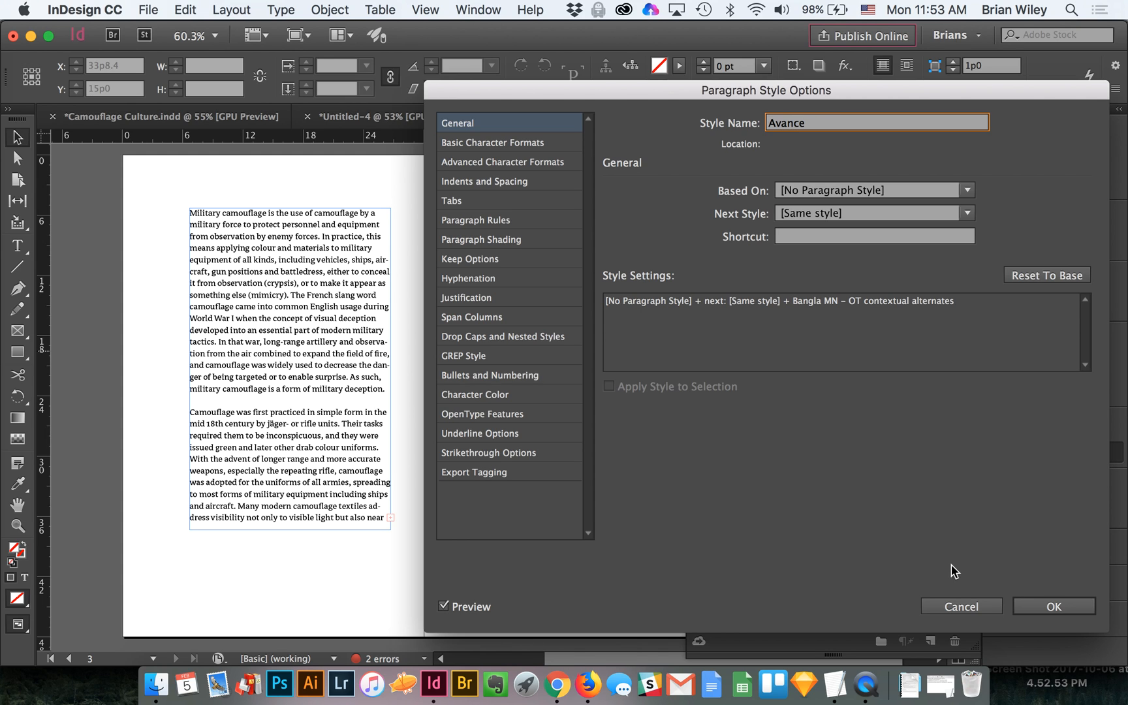
click(946, 605)
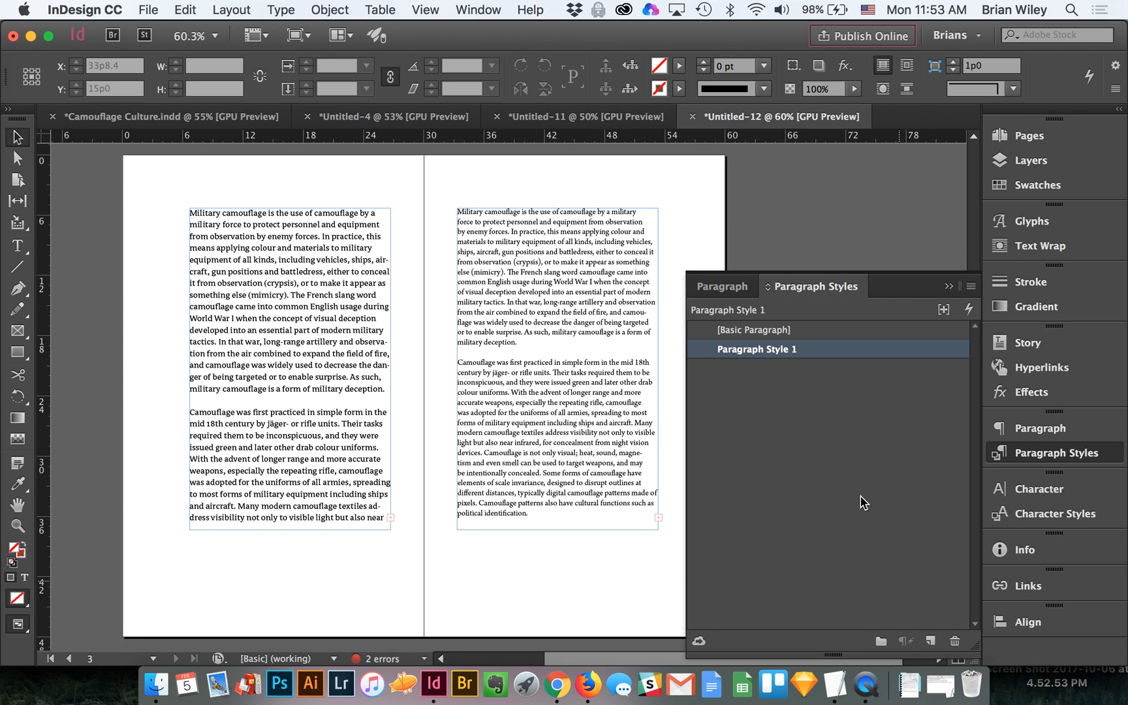
Name the new paragraph style Avance and set its formatting to Avance Pro Regular, 11 pt, with 14 pt leading
double_click(752, 351)
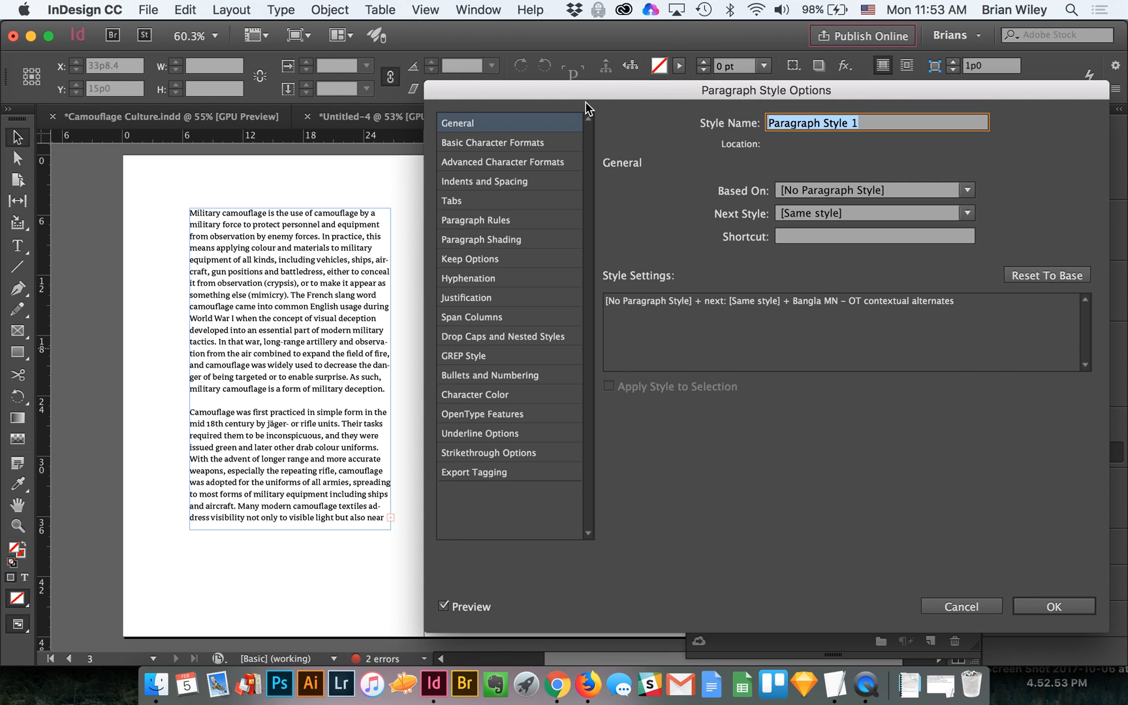
text(Avance)
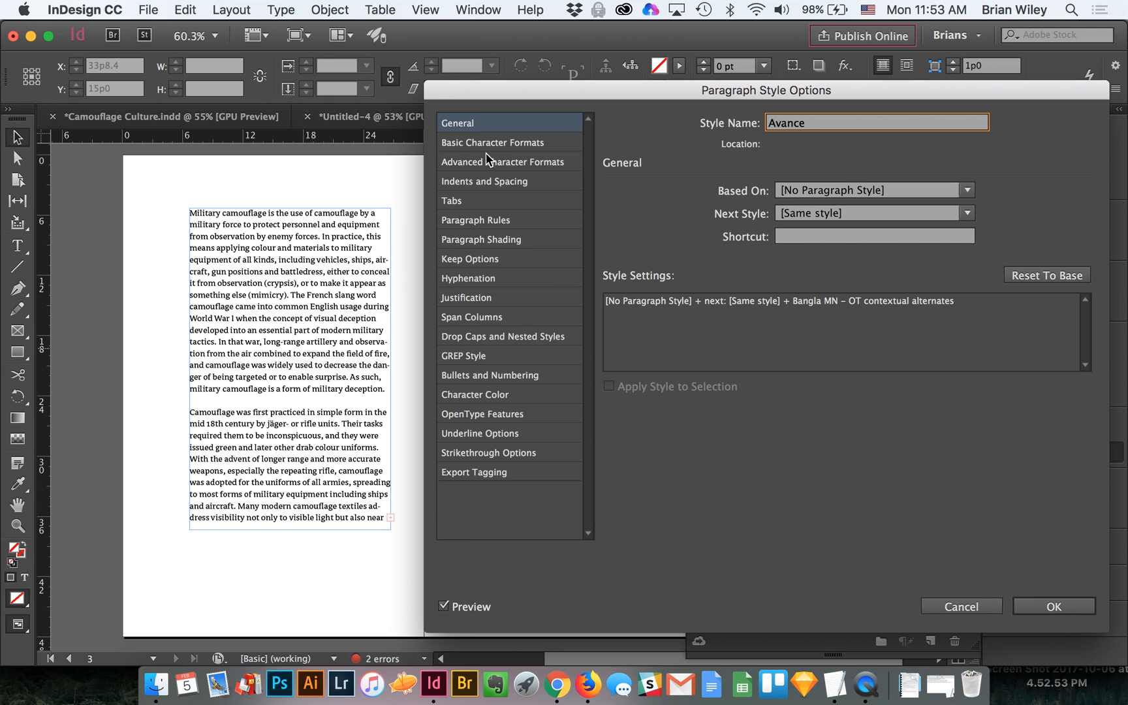
click(466, 144)
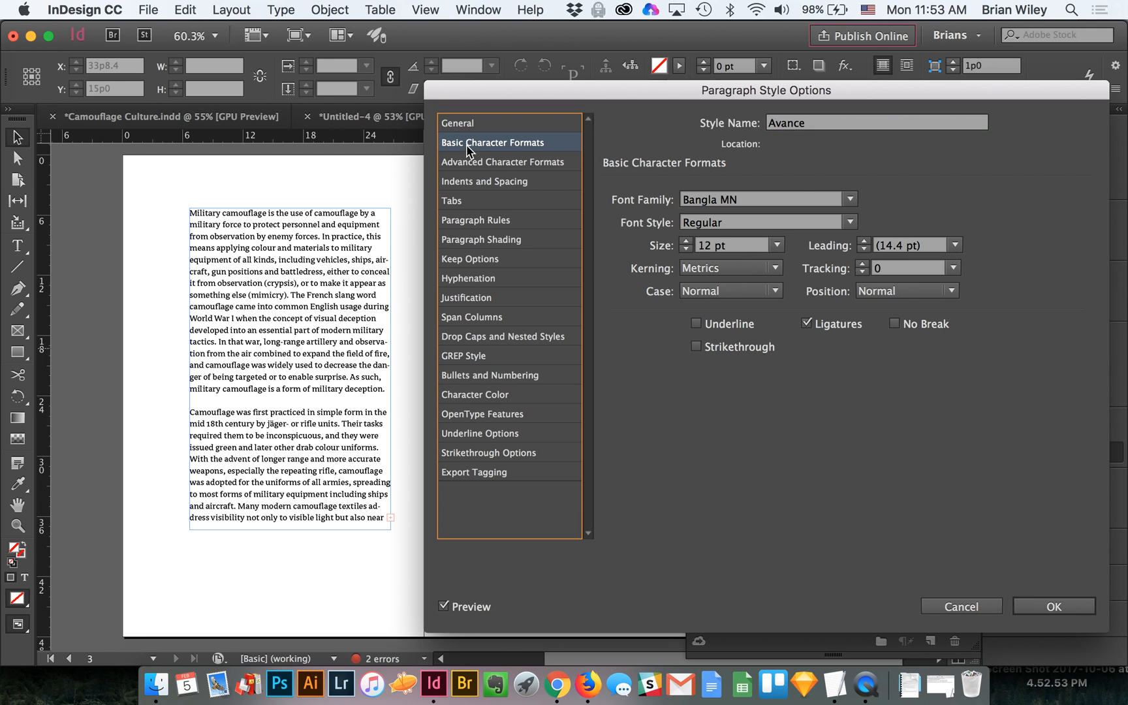
click(685, 248)
click(864, 241)
click(733, 201)
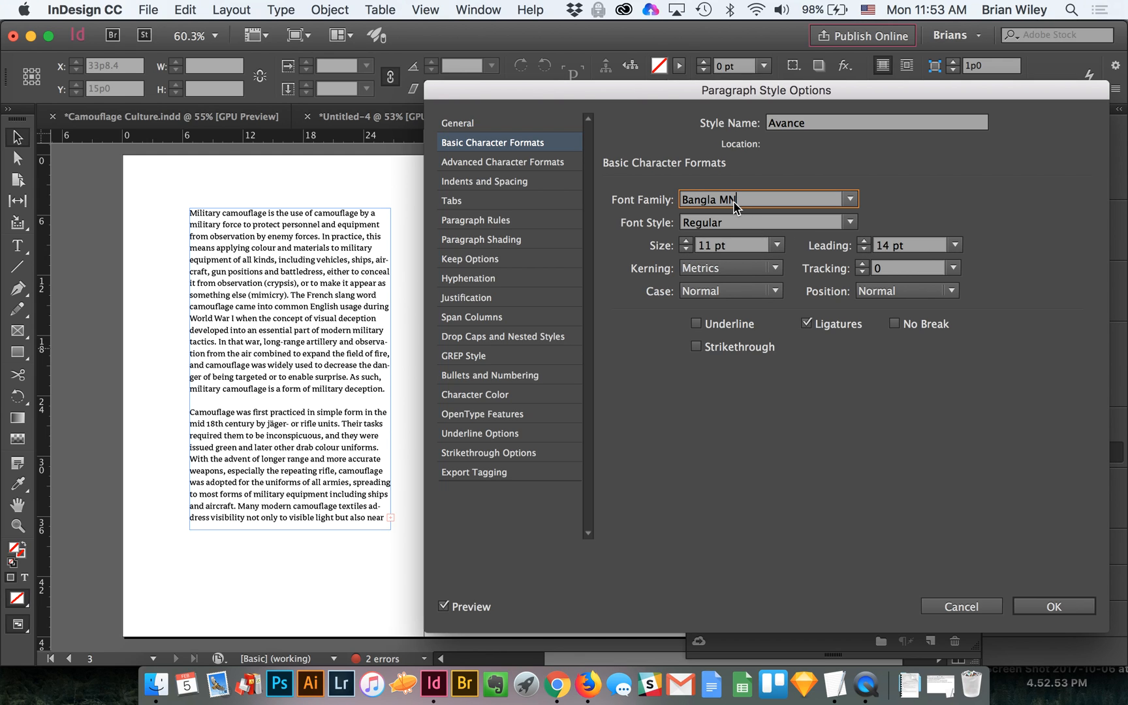
text(Avance Pro)
key(Tab)
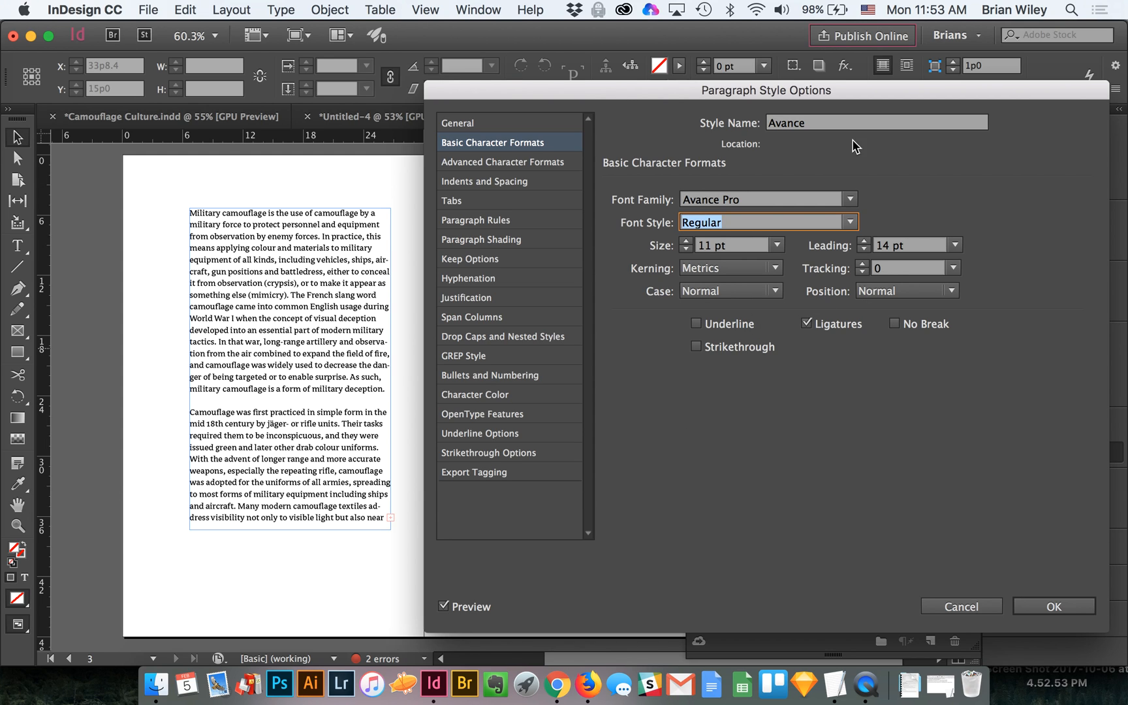
click(1053, 607)
Apply the Avance paragraph style to the left page's text frame
click(332, 283)
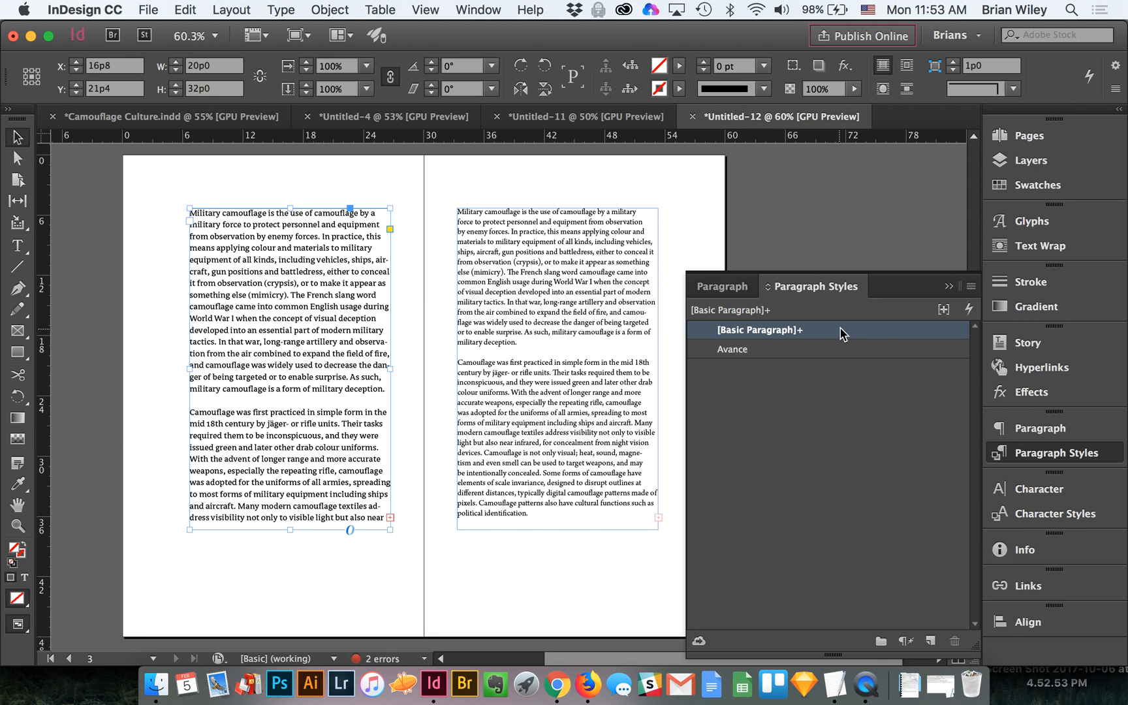
mouse_move(846, 327)
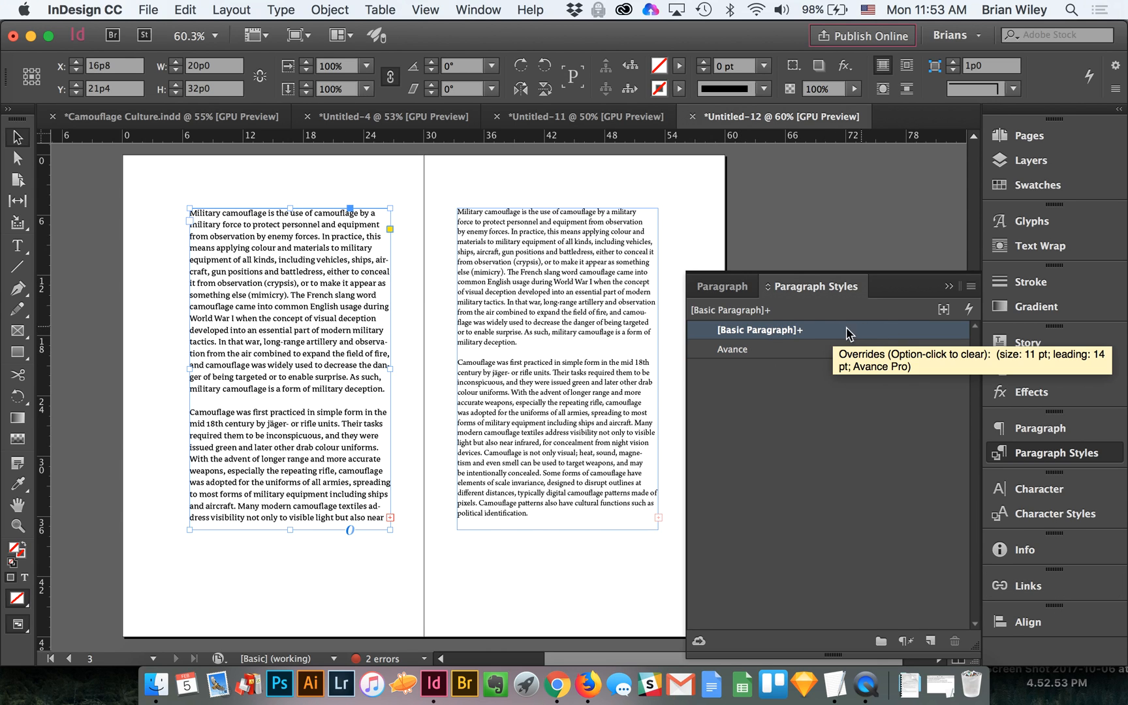
click(755, 350)
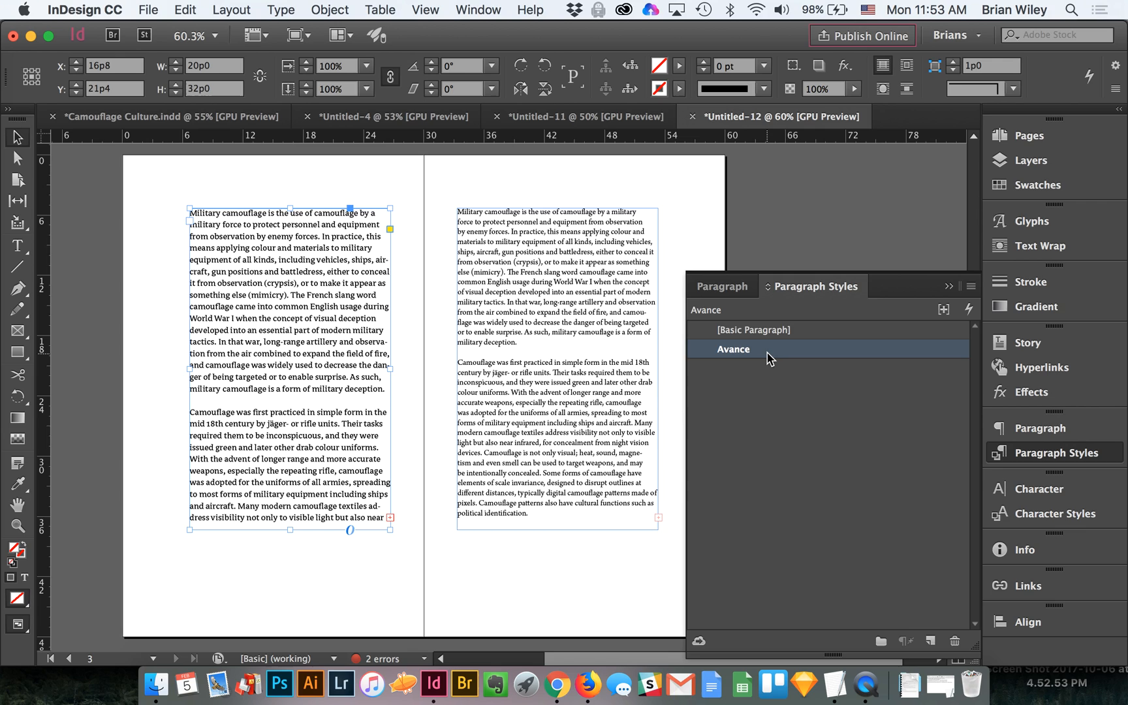
Duplicate the [Basic Paragraph] style and apply the copy to the right page's text frame
click(564, 245)
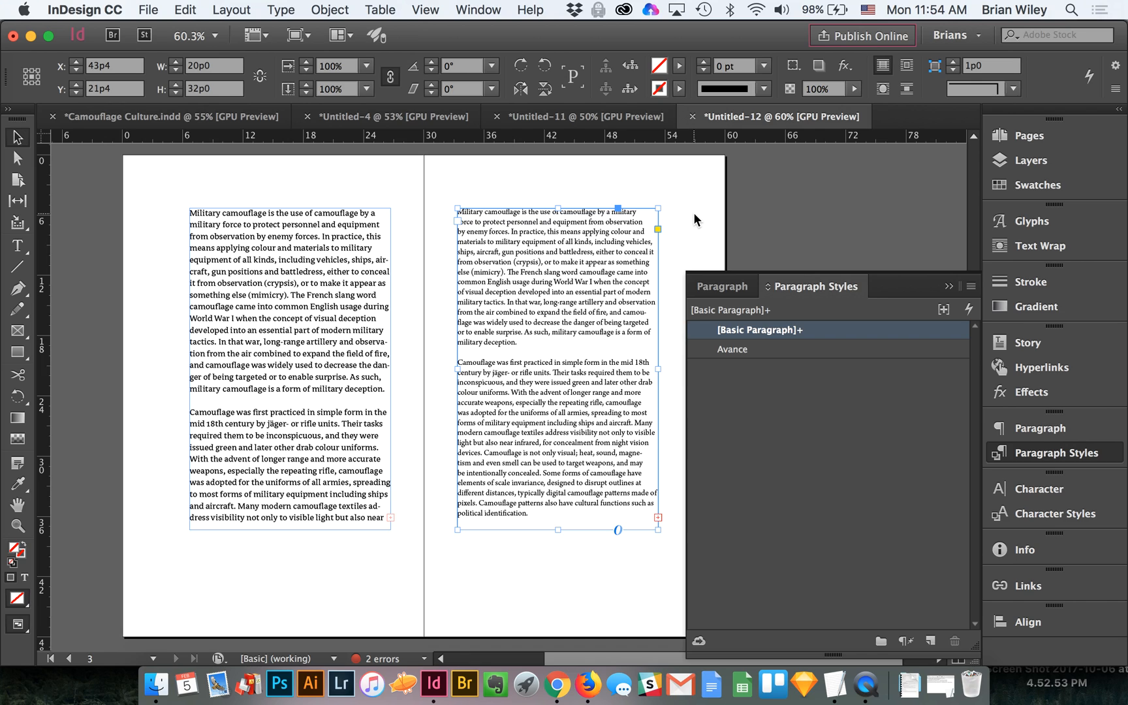
click(558, 177)
click(558, 270)
drag(752, 330, 931, 641)
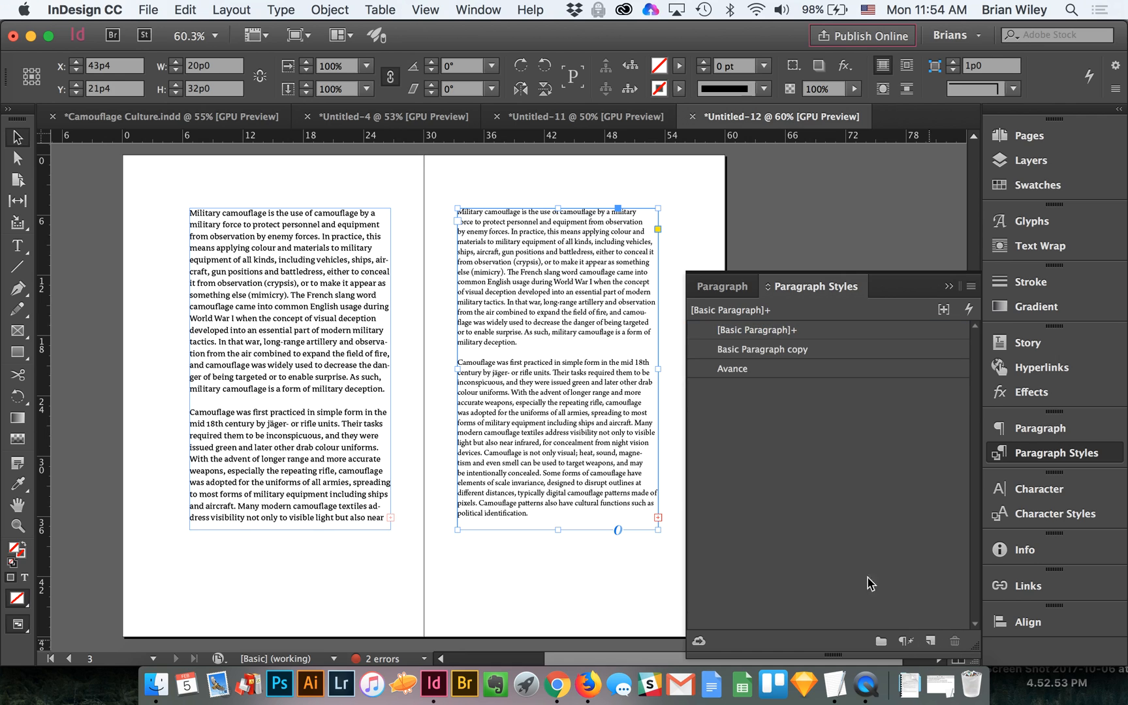
click(788, 350)
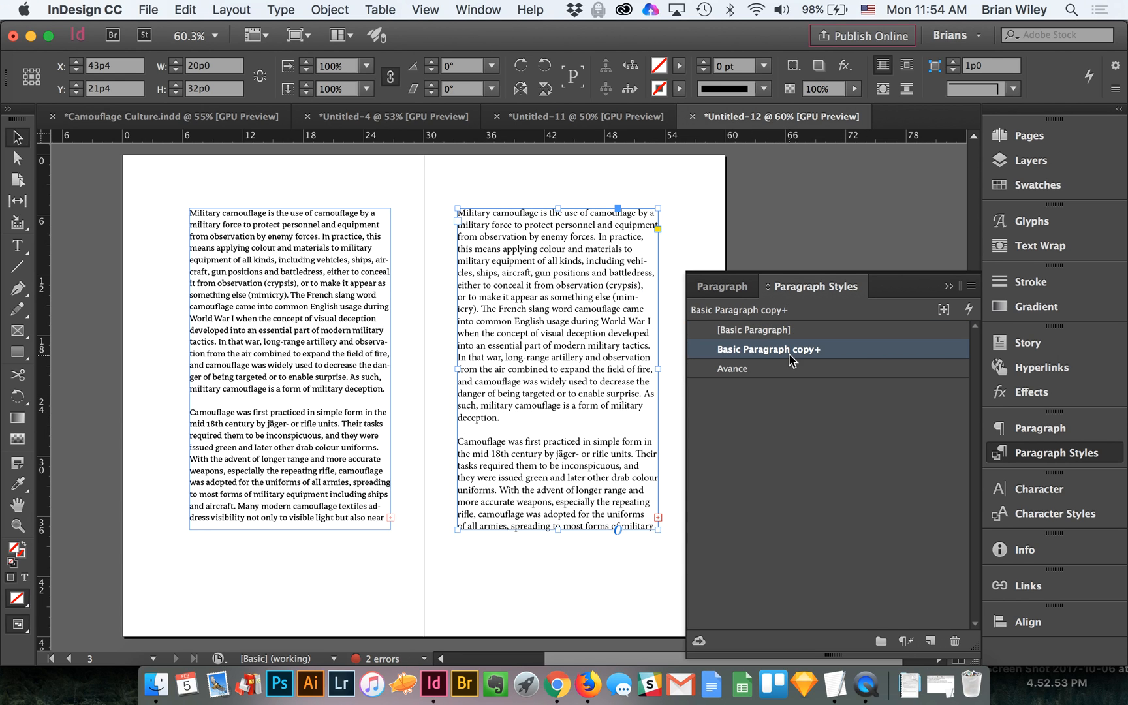
Rename the copied paragraph style as Arno and set its font family to Arno Pro
double_click(833, 351)
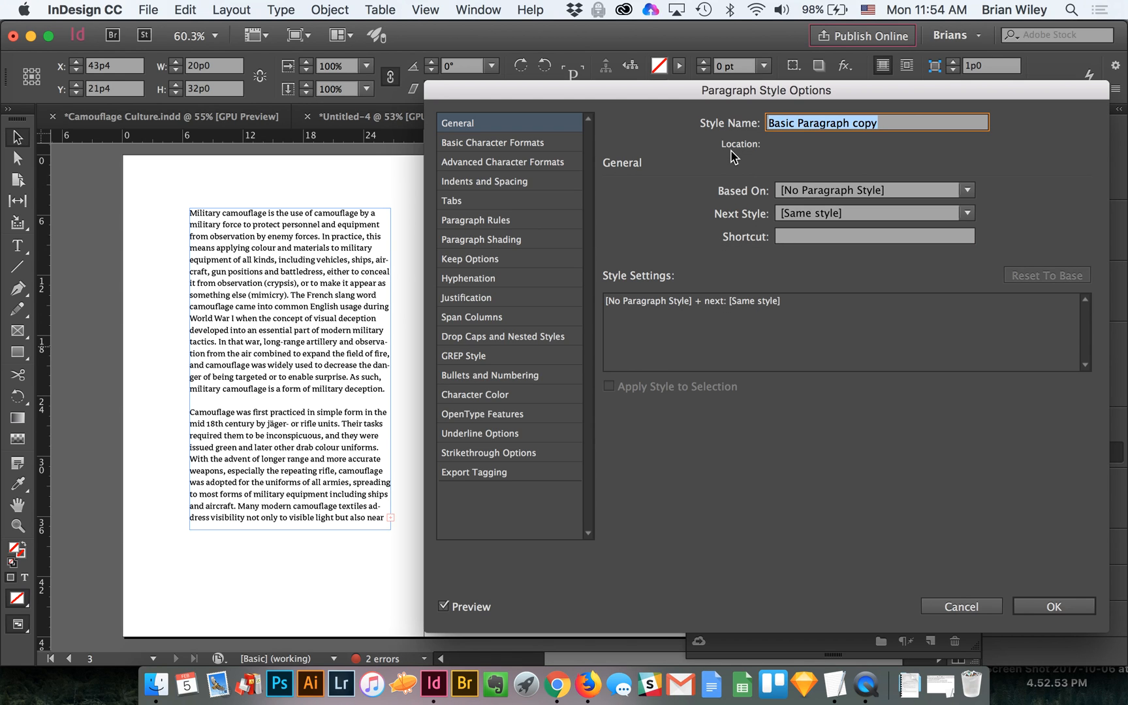
text(Arno)
key(Tab)
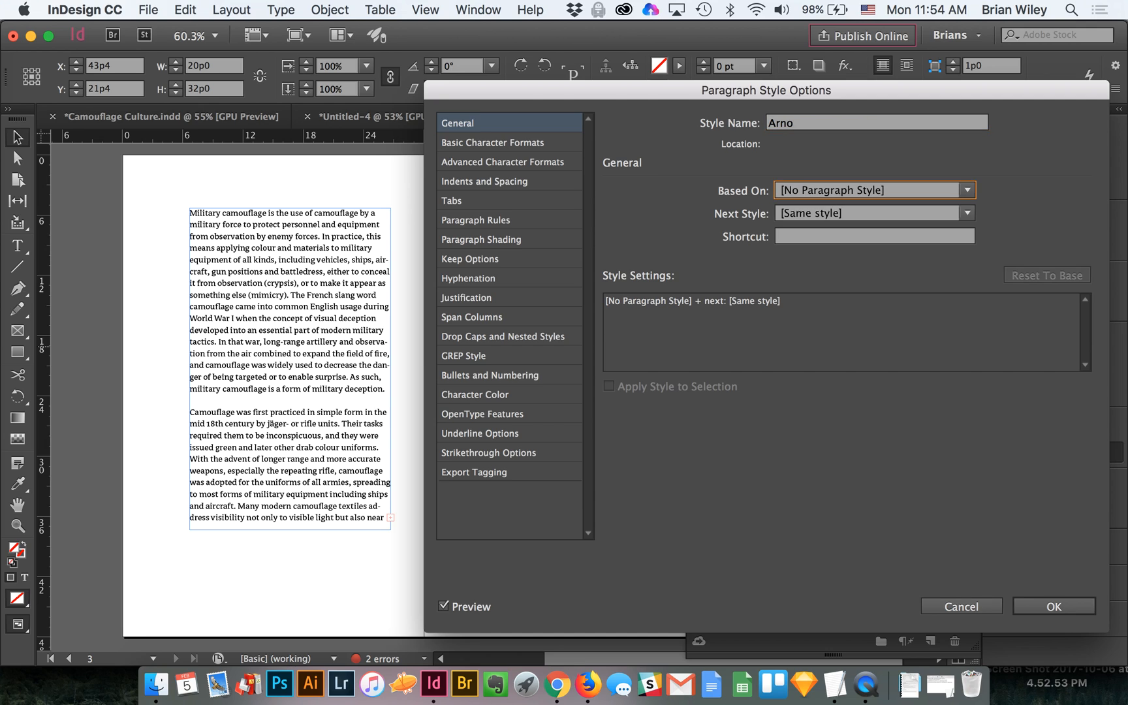
click(491, 143)
click(740, 202)
text(Arno Pro)
key(Tab)
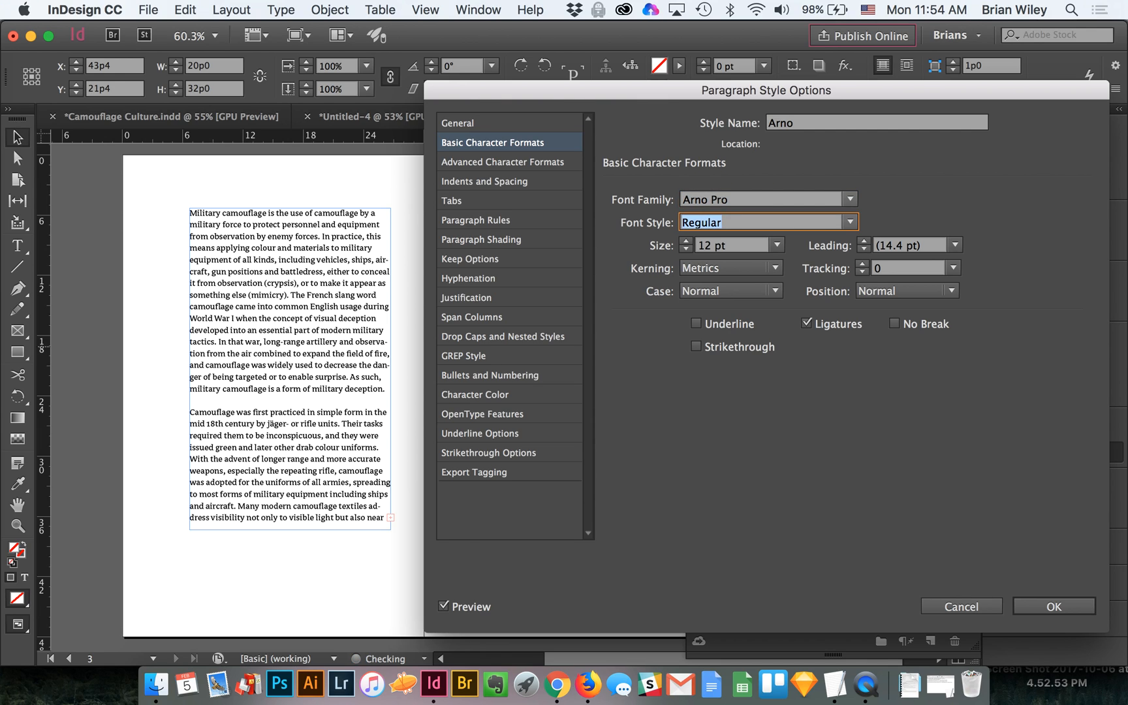
Set the Arno paragraph style's size to 10 pt and its leading to 12 pt
key(Tab)
text(10)
key(Tab)
text(12)
key(Tab)
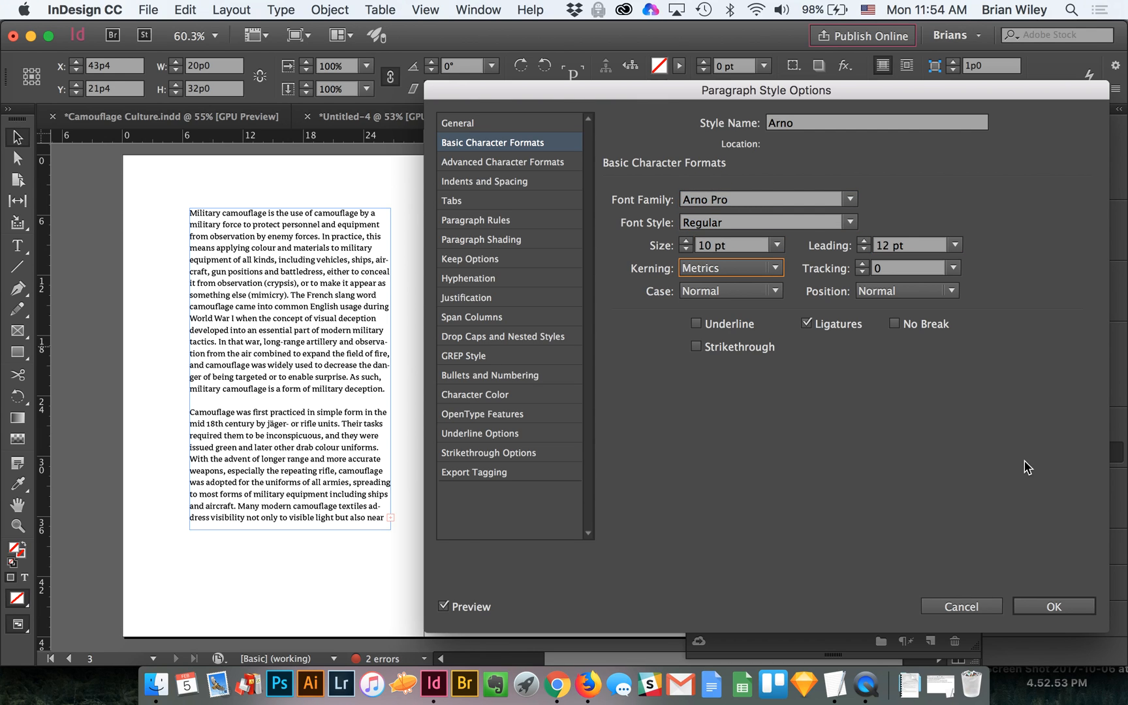
click(1052, 606)
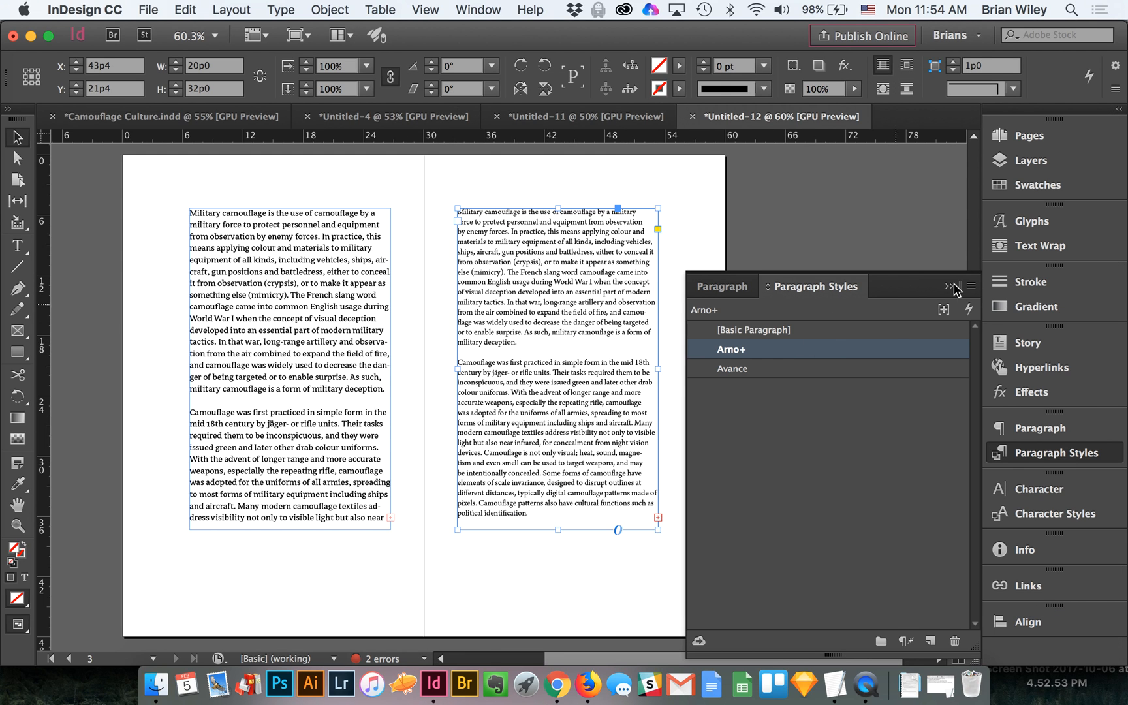
Try clearing the Arno style overrides on the right page's text frame, and undo it
click(708, 232)
click(774, 351)
click(611, 272)
alt+click(779, 353)
key(super+z)
Override the leading of all text in the right page's frame to 13 pt
double_click(624, 287)
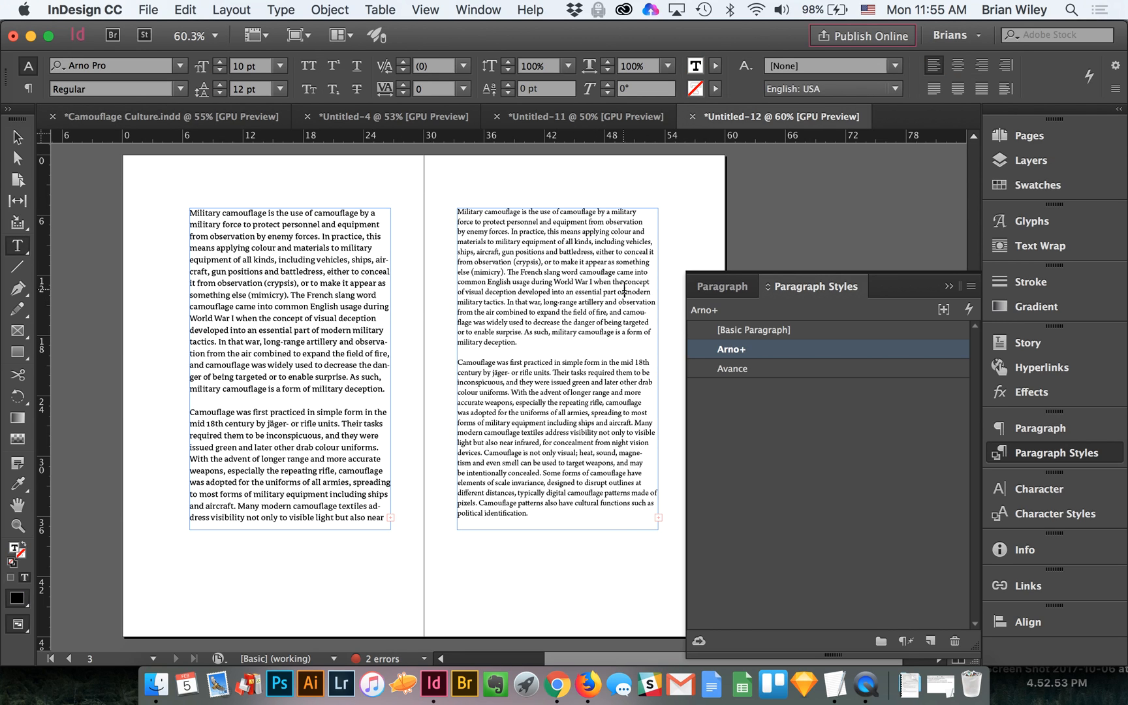
key(super+a)
click(222, 85)
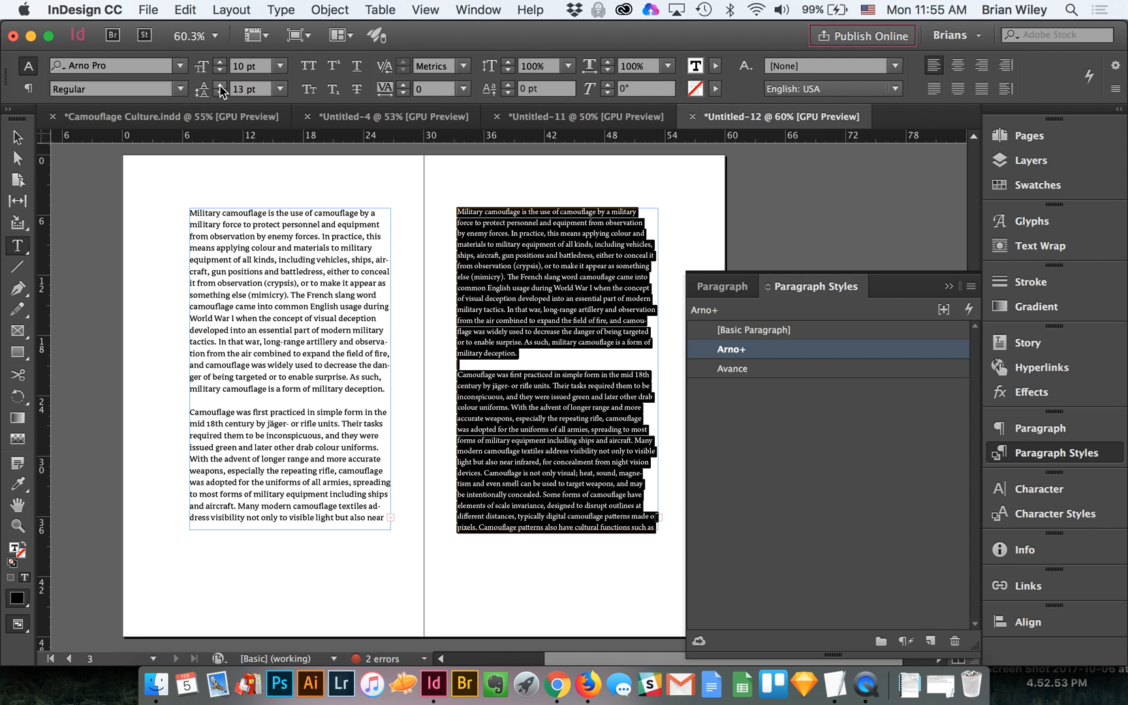
click(17, 137)
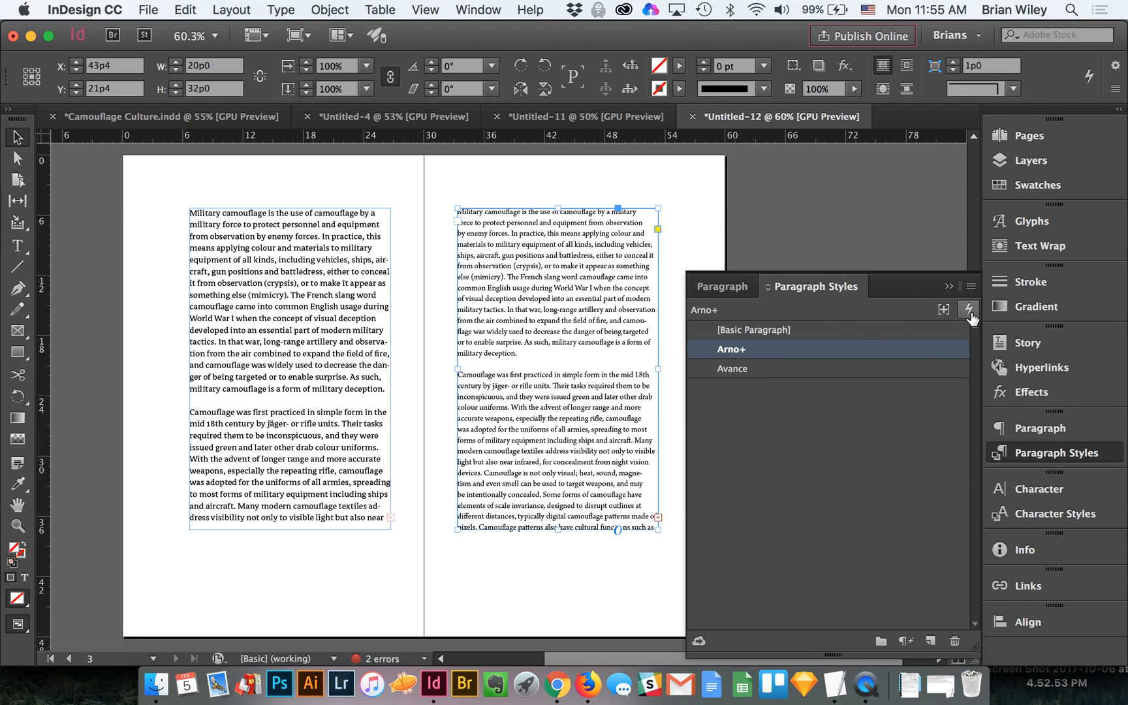
Clear the Arno style overrides on the right page's text frame and deselect it
click(971, 286)
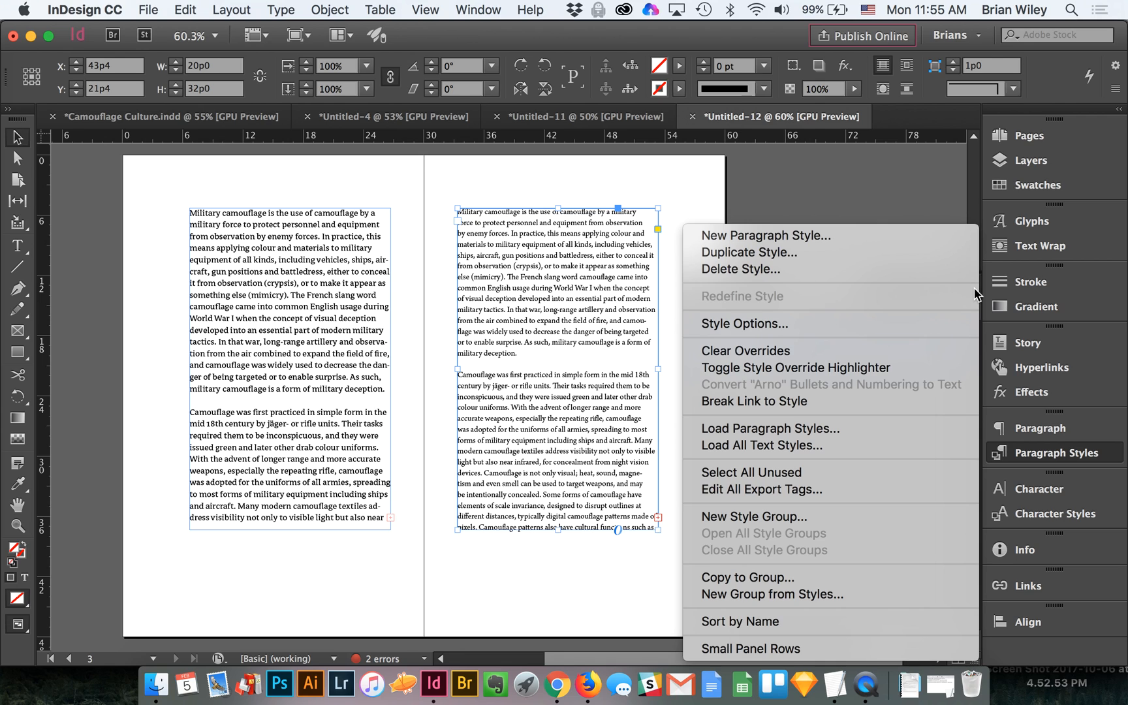
click(697, 177)
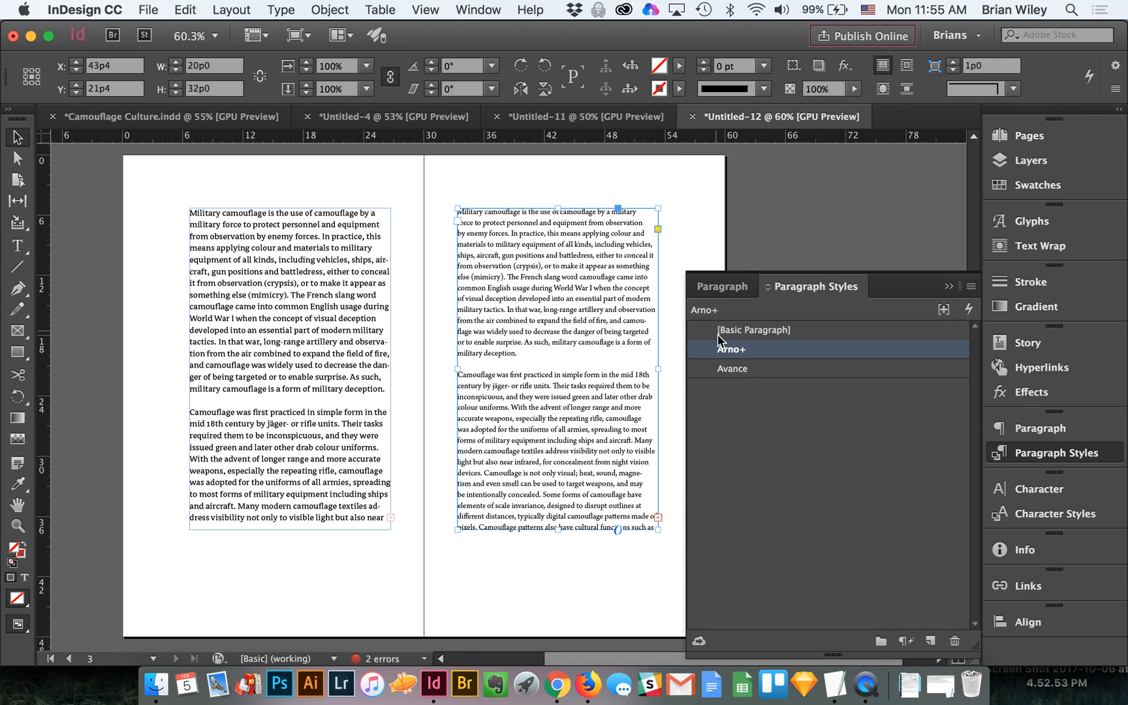
right_click(778, 353)
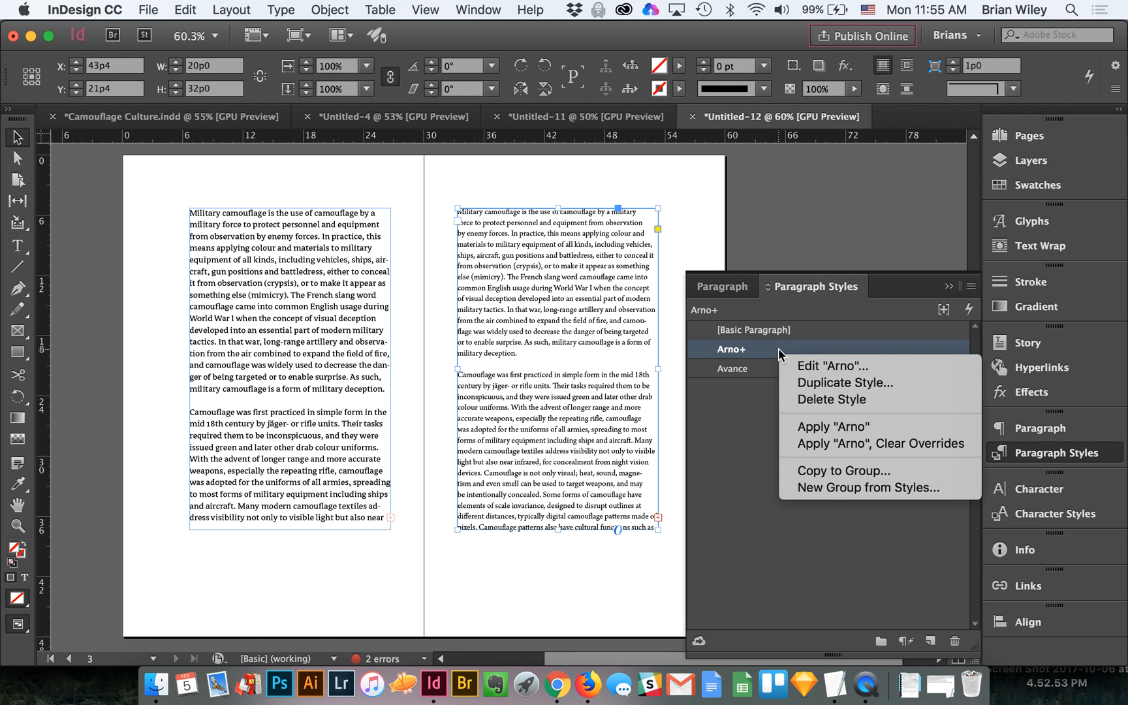
click(736, 441)
click(970, 286)
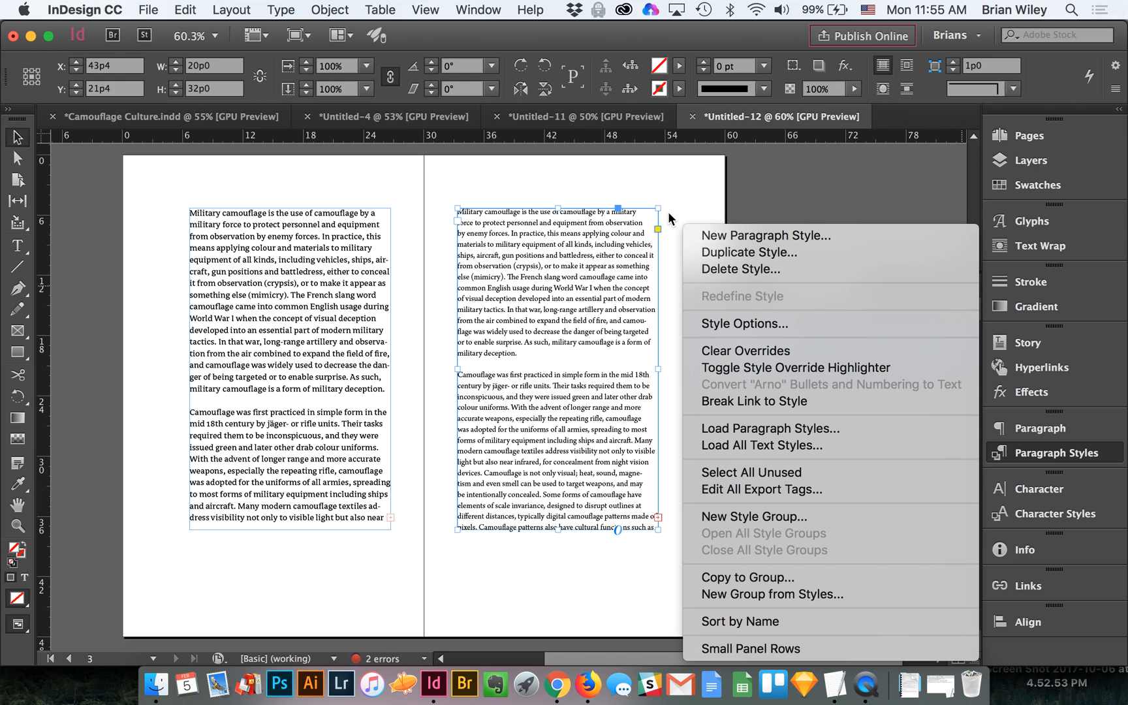
click(539, 174)
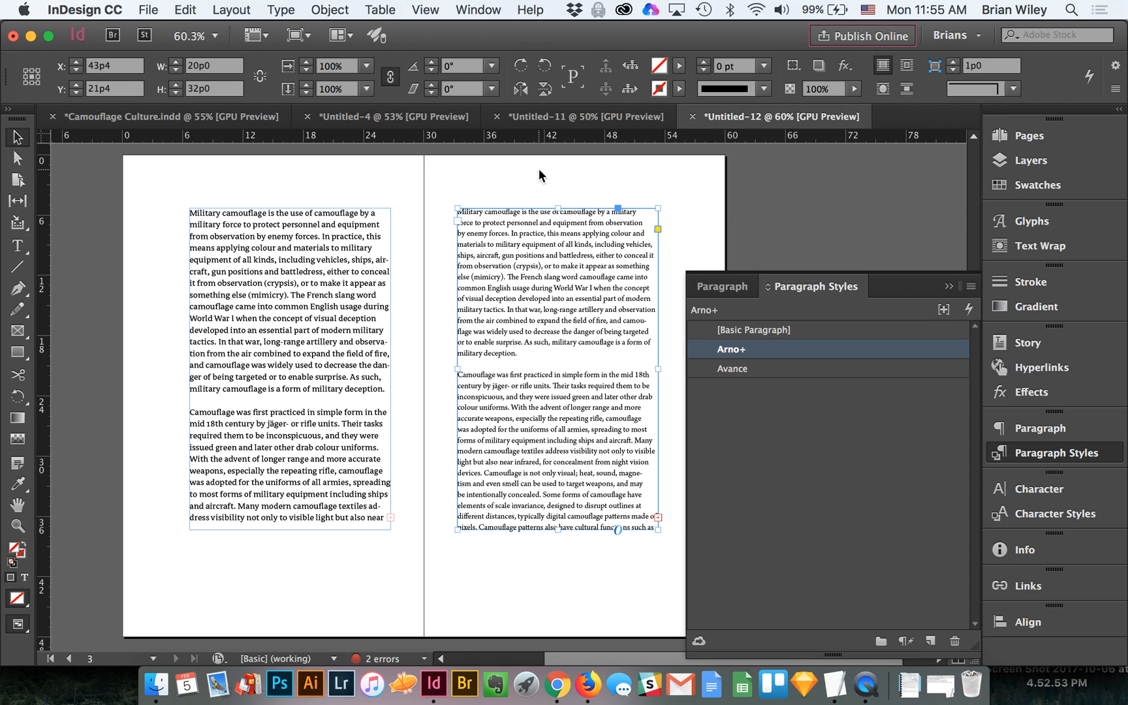
click(539, 169)
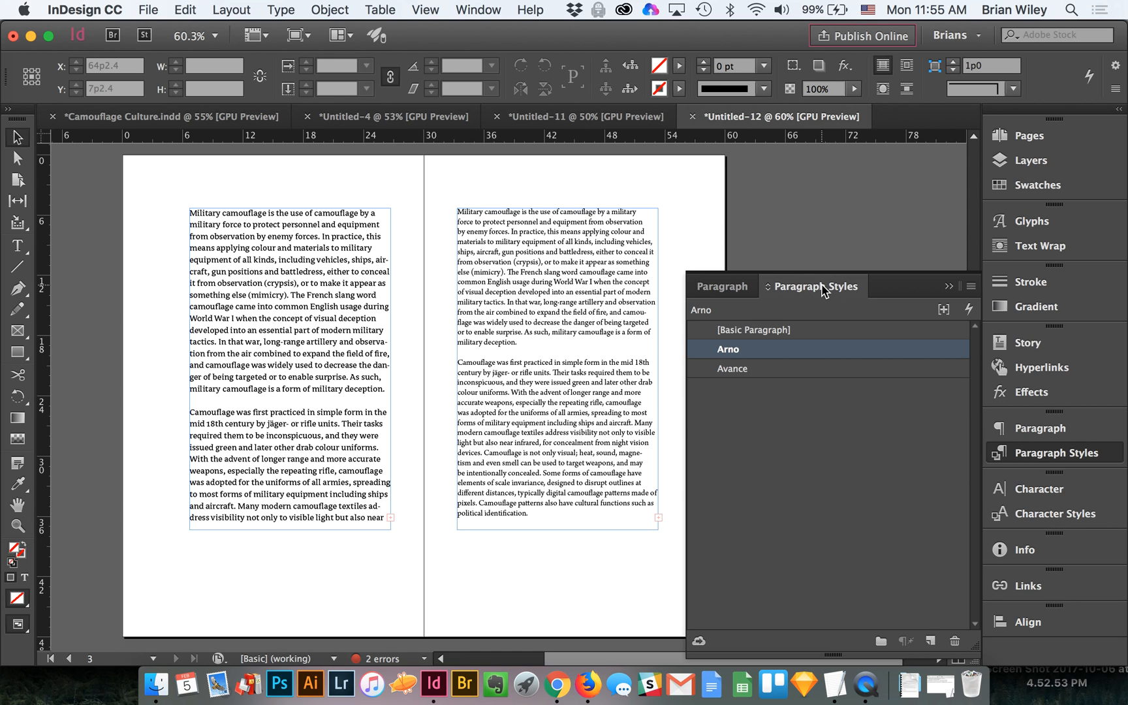
key(super+Tab)
key(super+Tab)
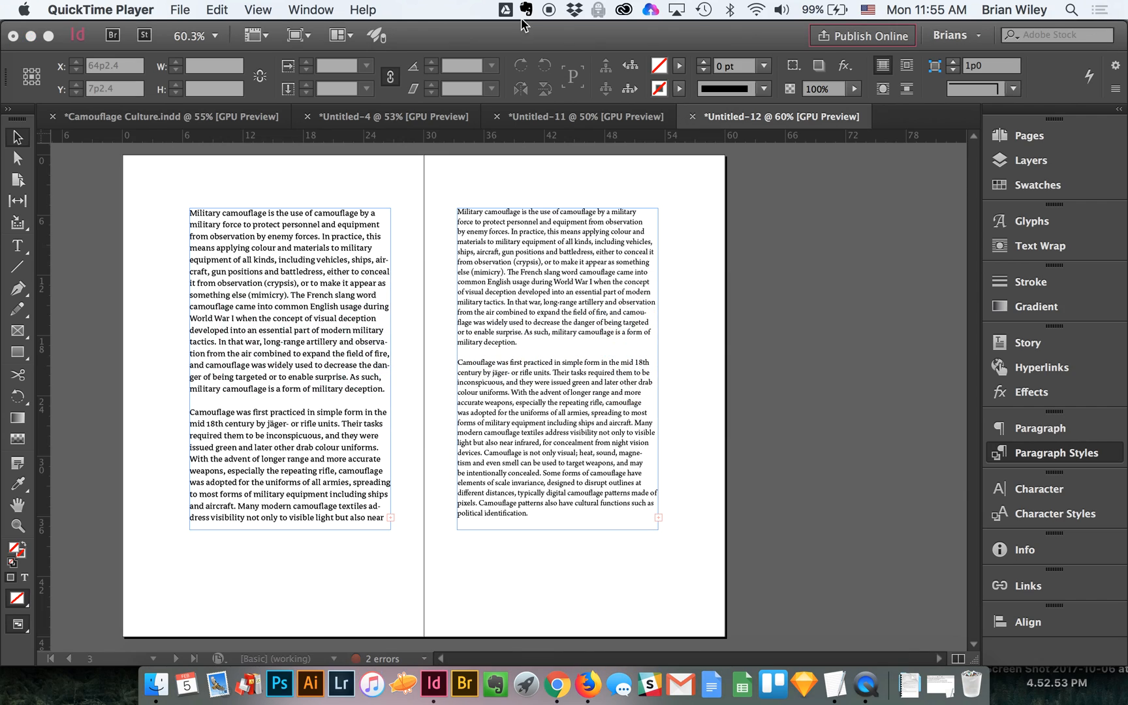